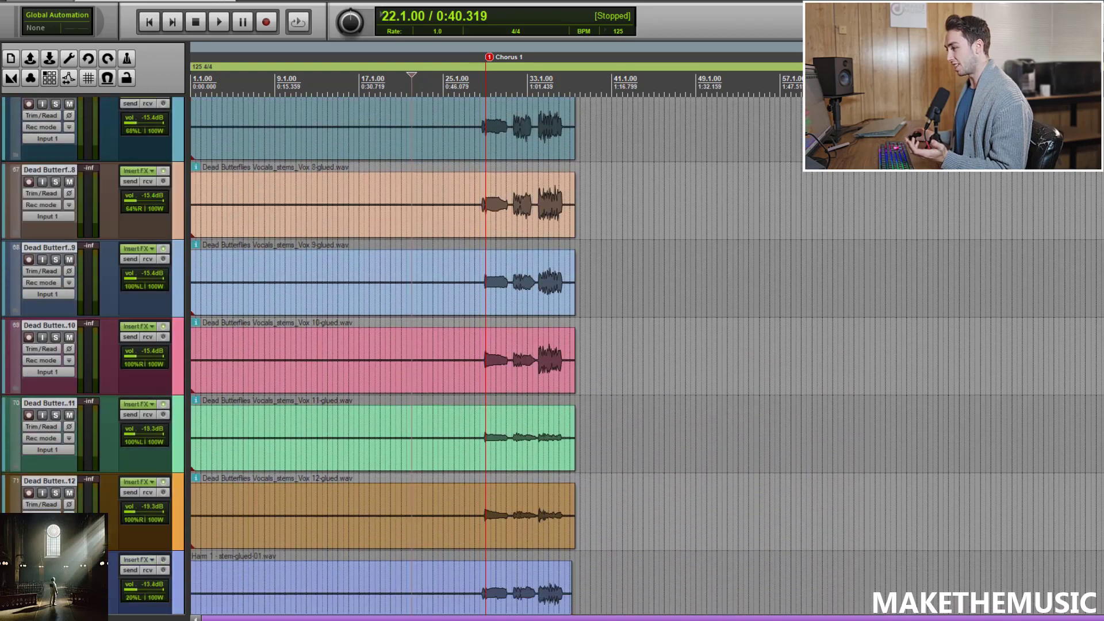
scroll(383, 357, "up", 10)
scroll(382, 357, "down", 1)
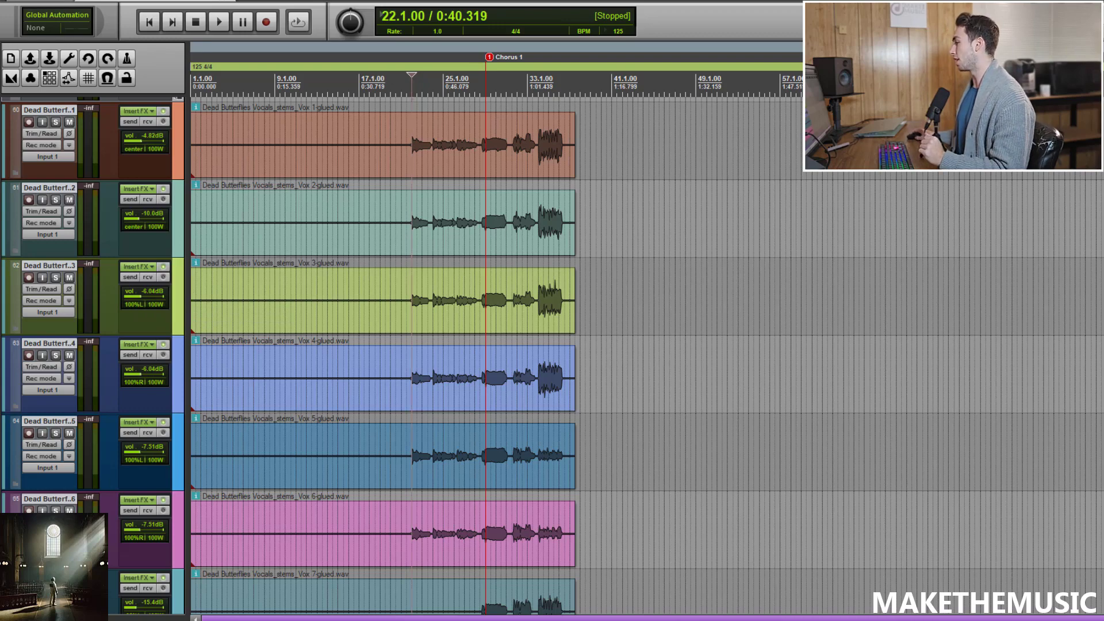
scroll(382, 356, "up", 3)
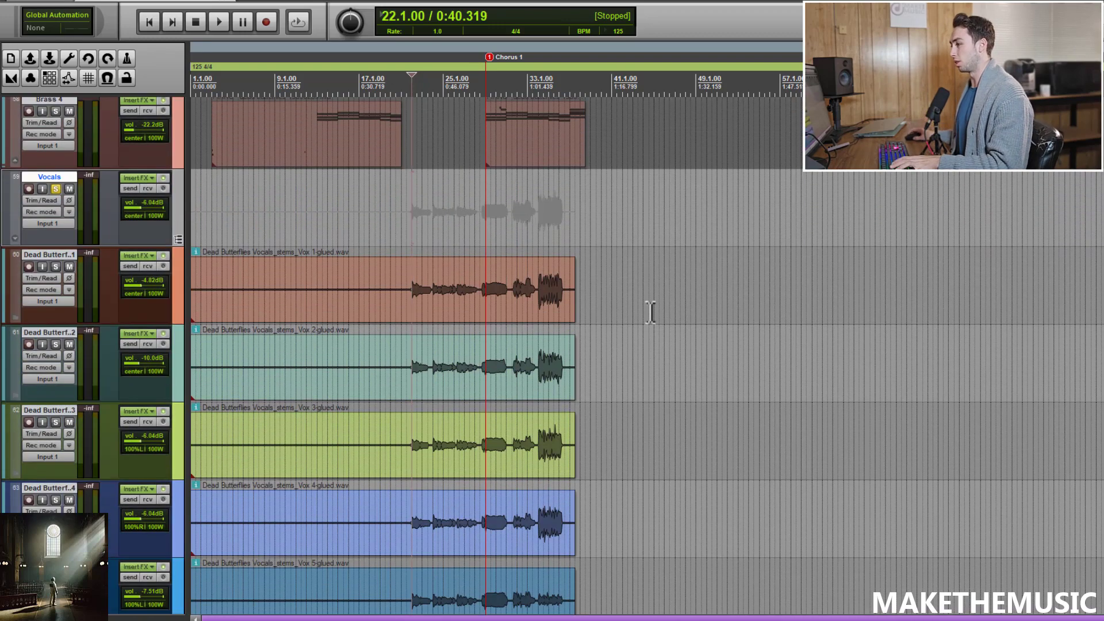
Step: Zoom in on the arrangement and play back the soloed Vocals folder around the chorus
key("ctrl+bracketright")
key("space")
key("ctrl+bracketleft")
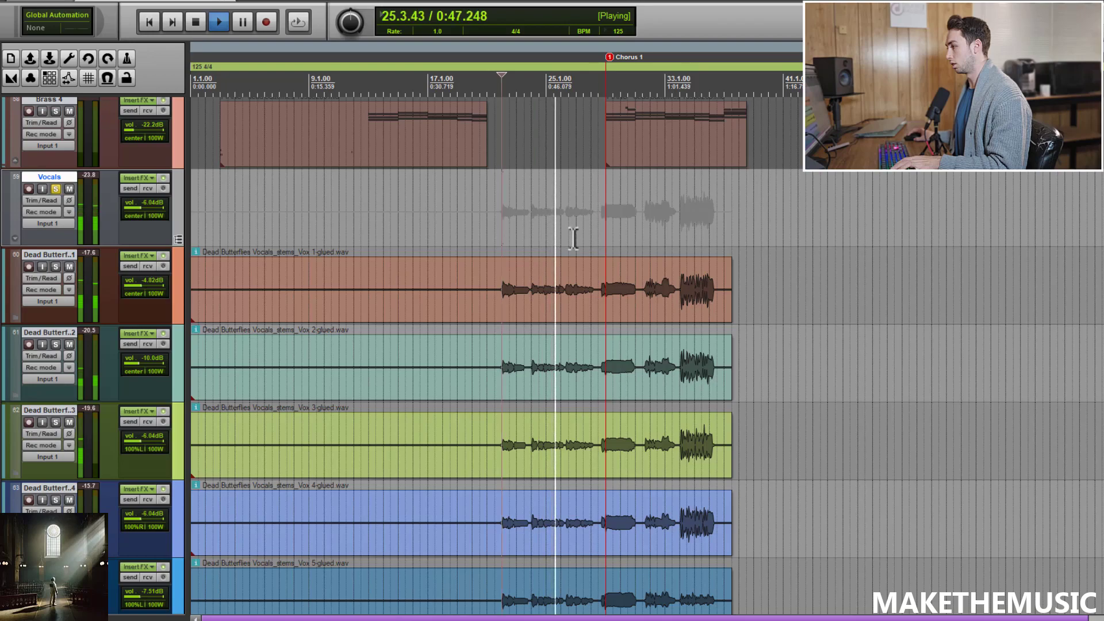
key("space")
Step: Solo the Harm 1 stem track and play it back from the chorus marker
scroll(575, 344, "down", 10)
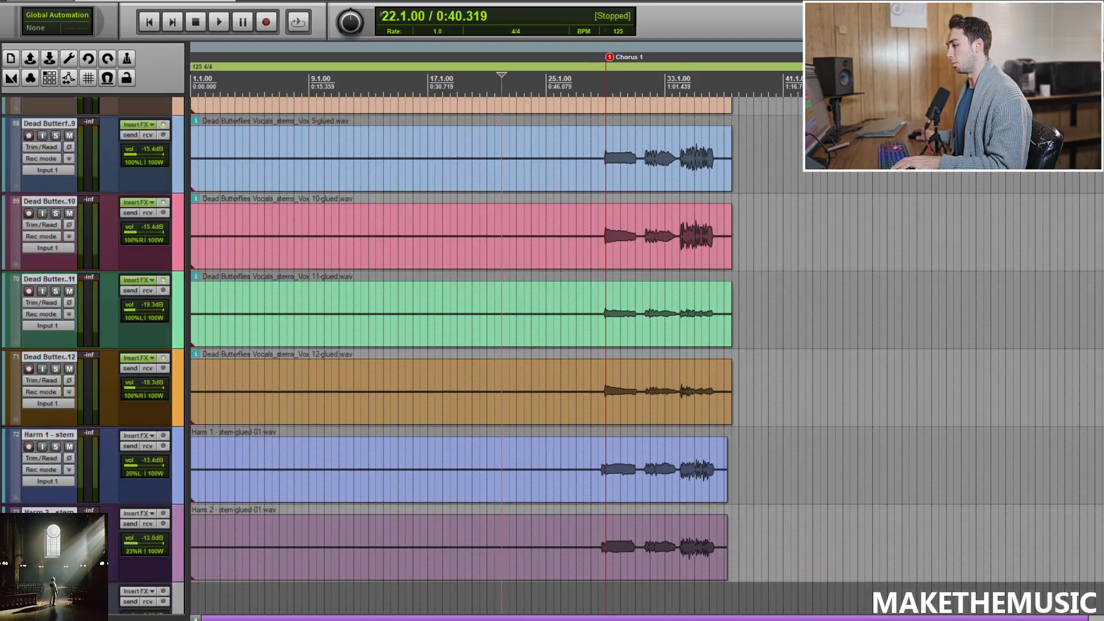
left_click(601, 437)
key("ctrl+]")
left_click(55, 446)
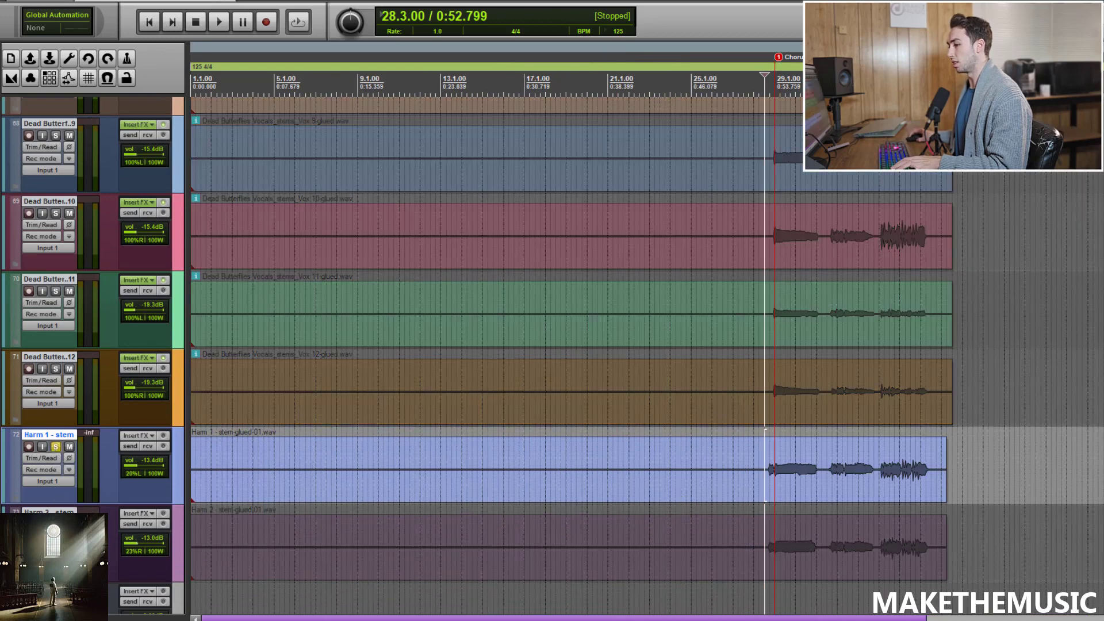
key("space")
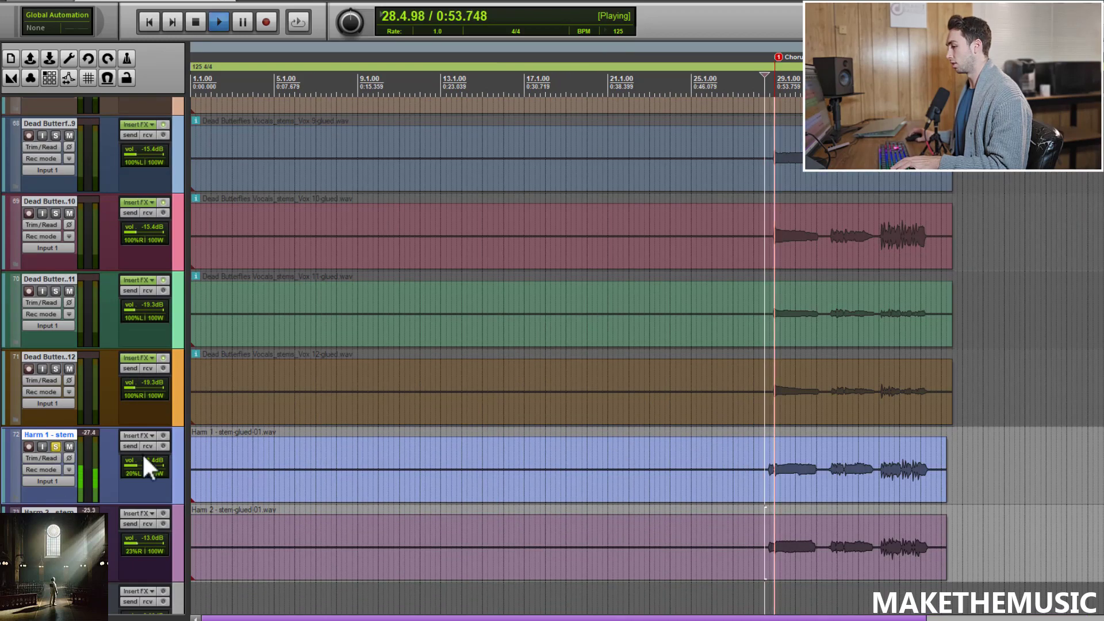
key("space")
Step: Unsolo the Harm 1 stem and play back the full vocal stack leading into Chorus 1
left_click(56, 446)
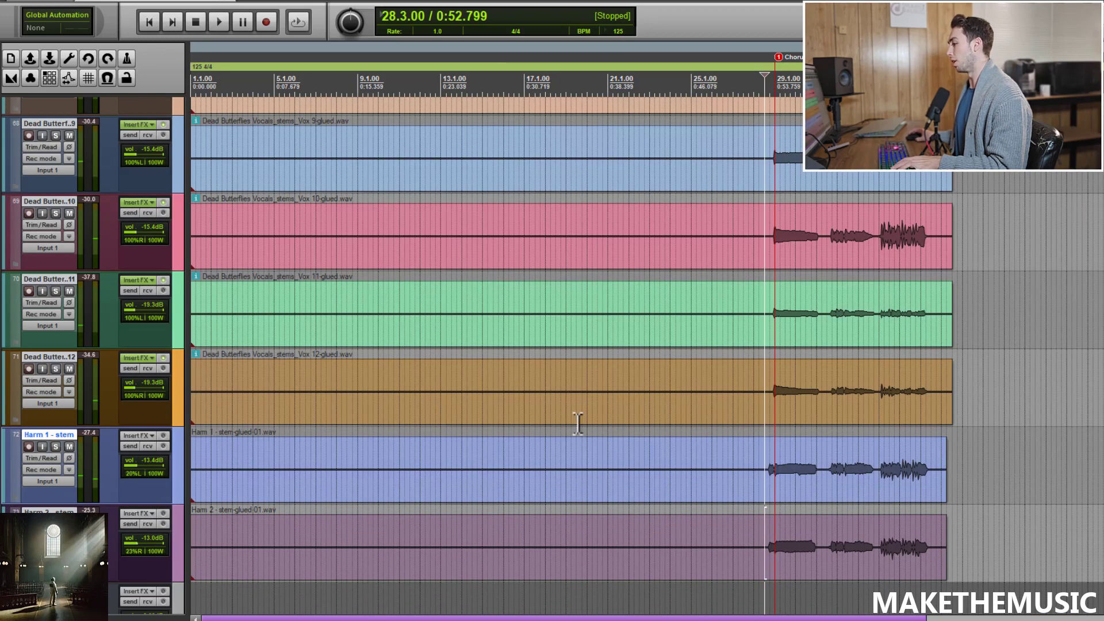
scroll(577, 424, "up", 10)
scroll(830, 320, "down", 2)
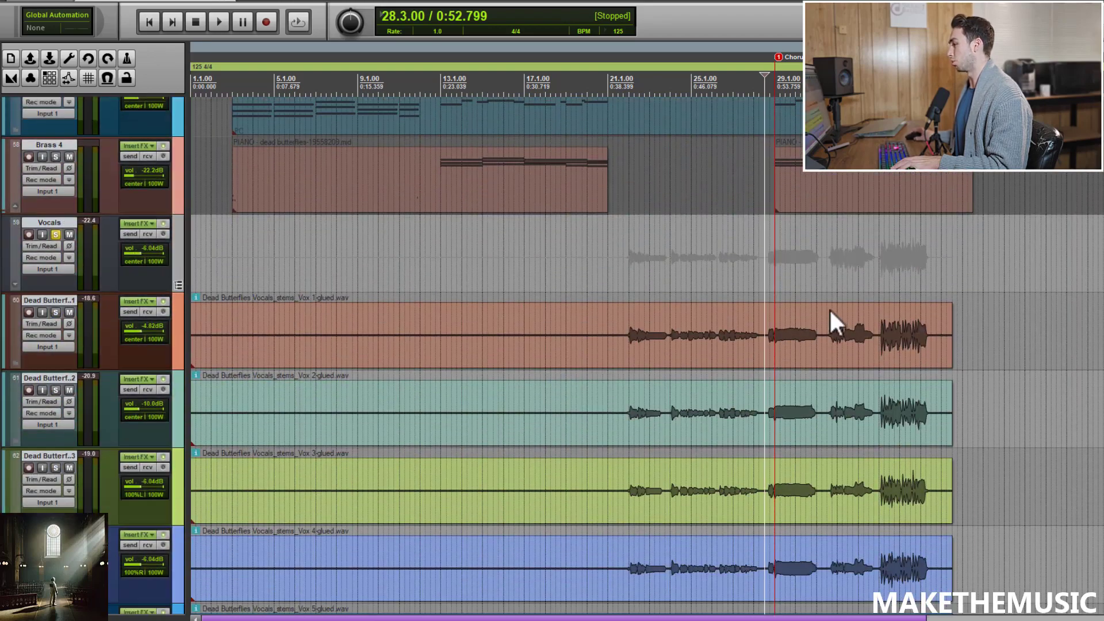
key("space")
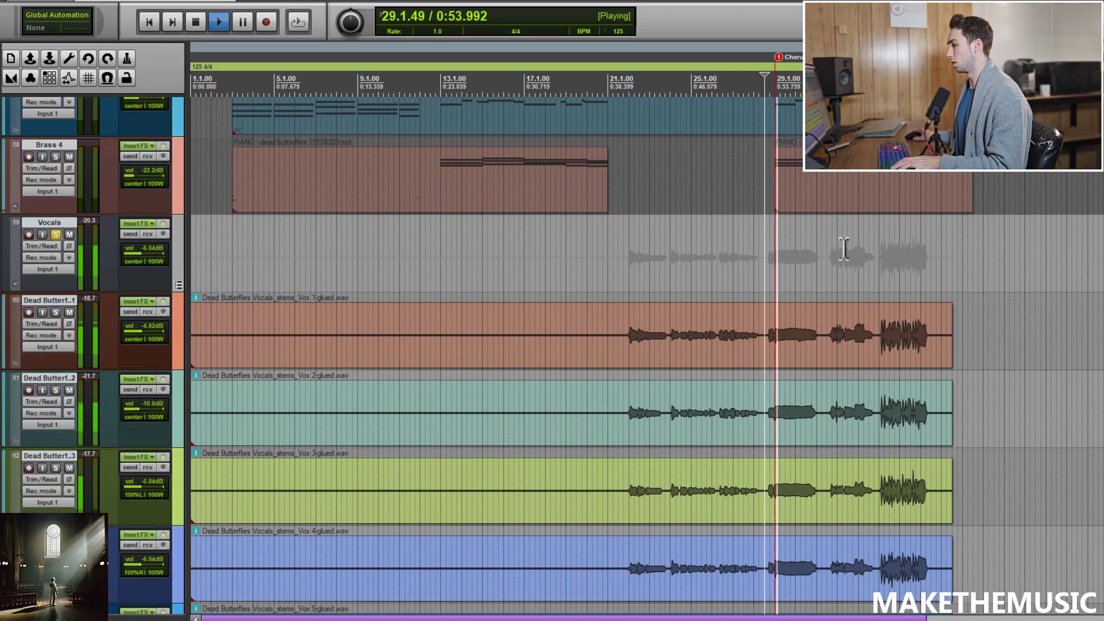
scroll(731, 262, "up", 2)
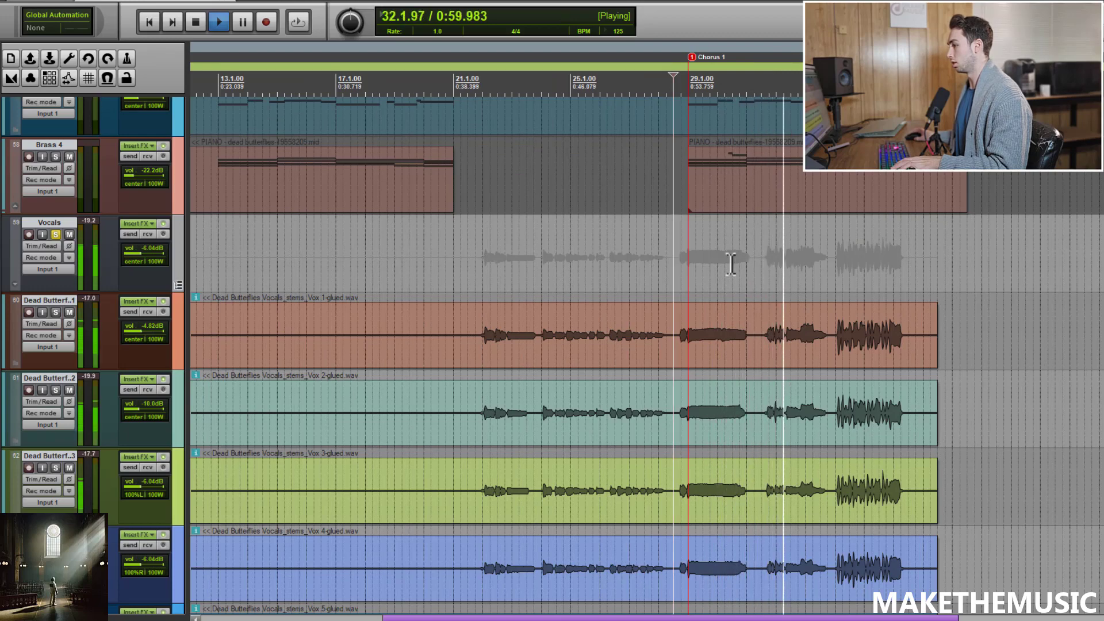
scroll(730, 263, "down", 2)
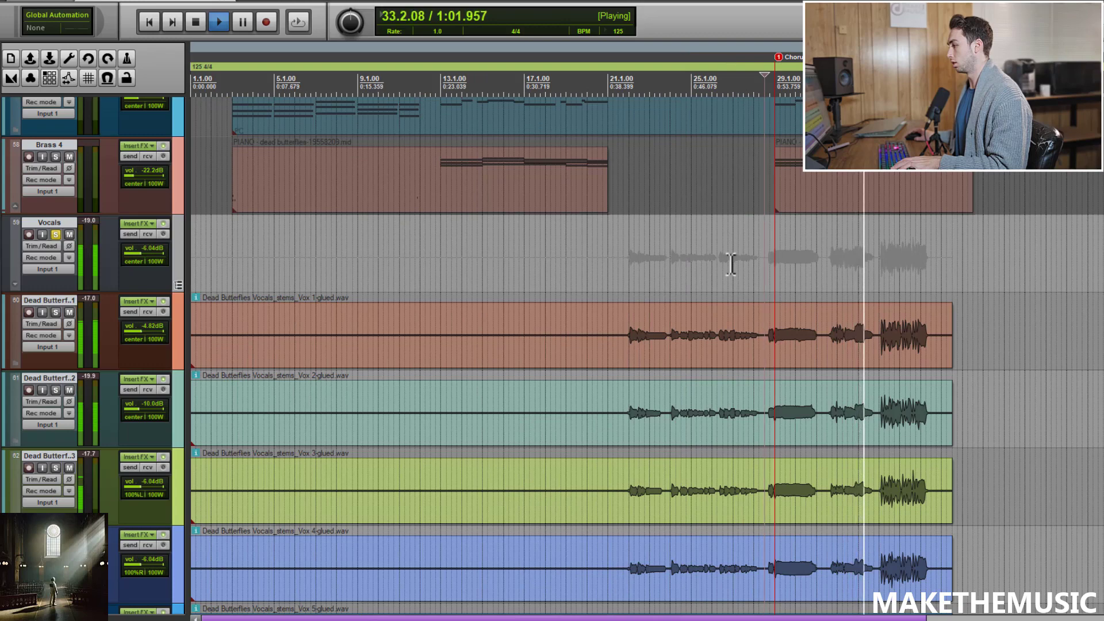
key("space")
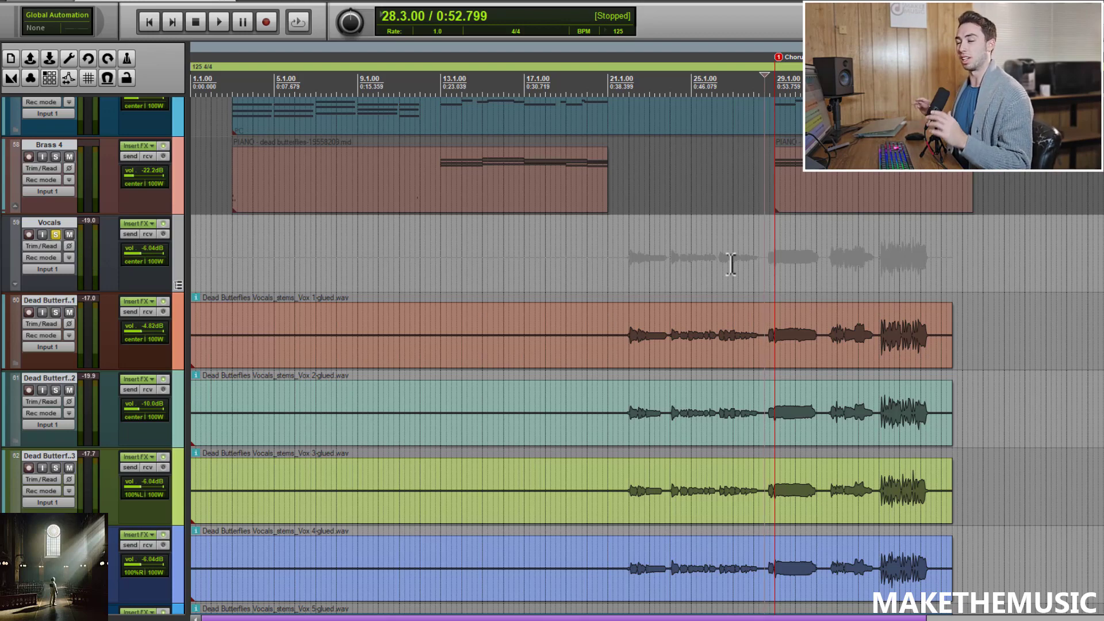
Step: Zoom in on the Chorus 1 section and play back the vocal stack there
scroll(896, 274, "down", 2)
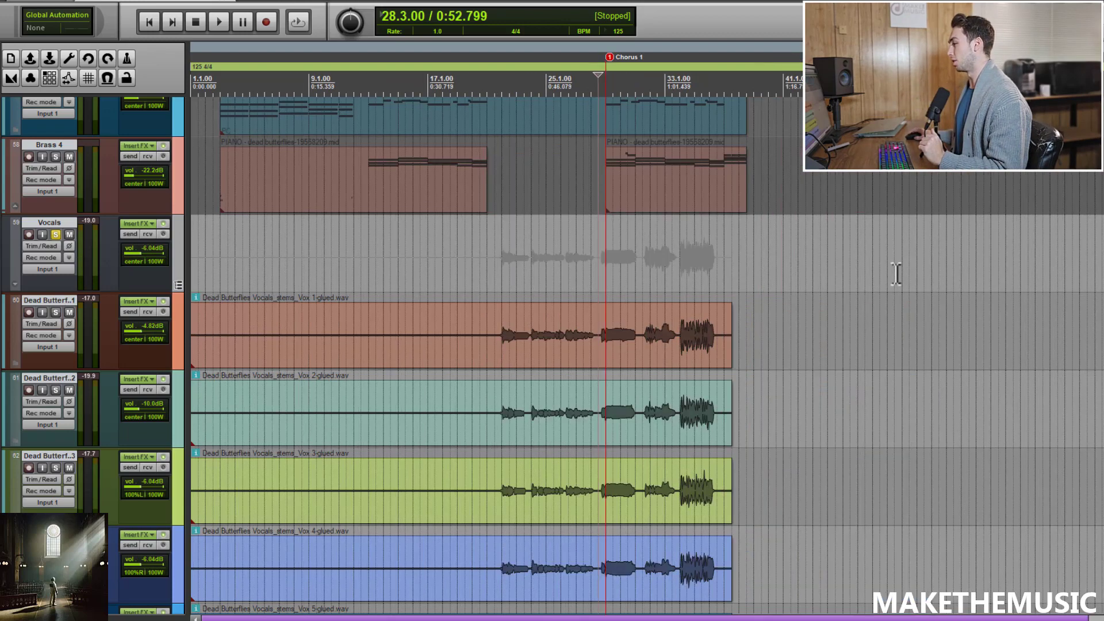
left_click(683, 295)
scroll(727, 291, "up", 2)
scroll(686, 290, "up", 1)
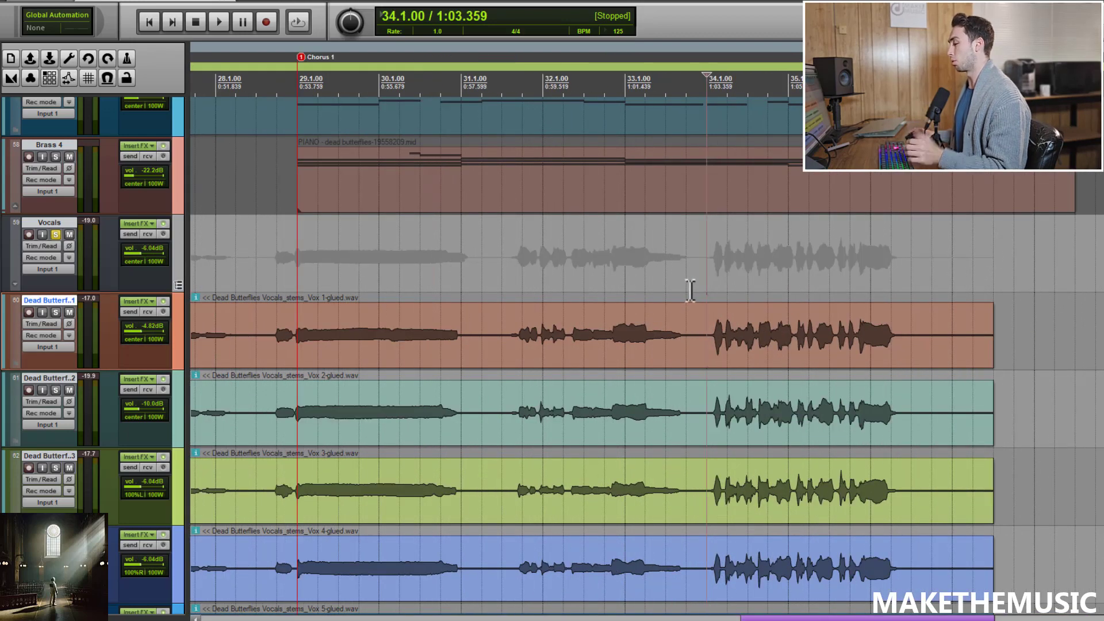
key("space")
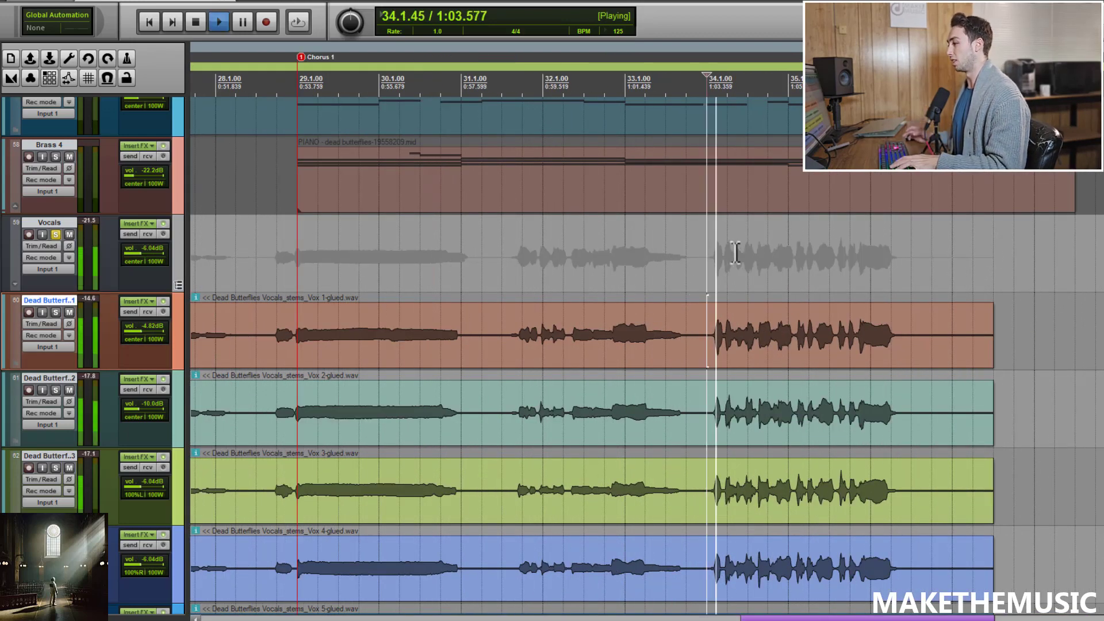
scroll(702, 244, "down", 1)
scroll(699, 247, "up", 1)
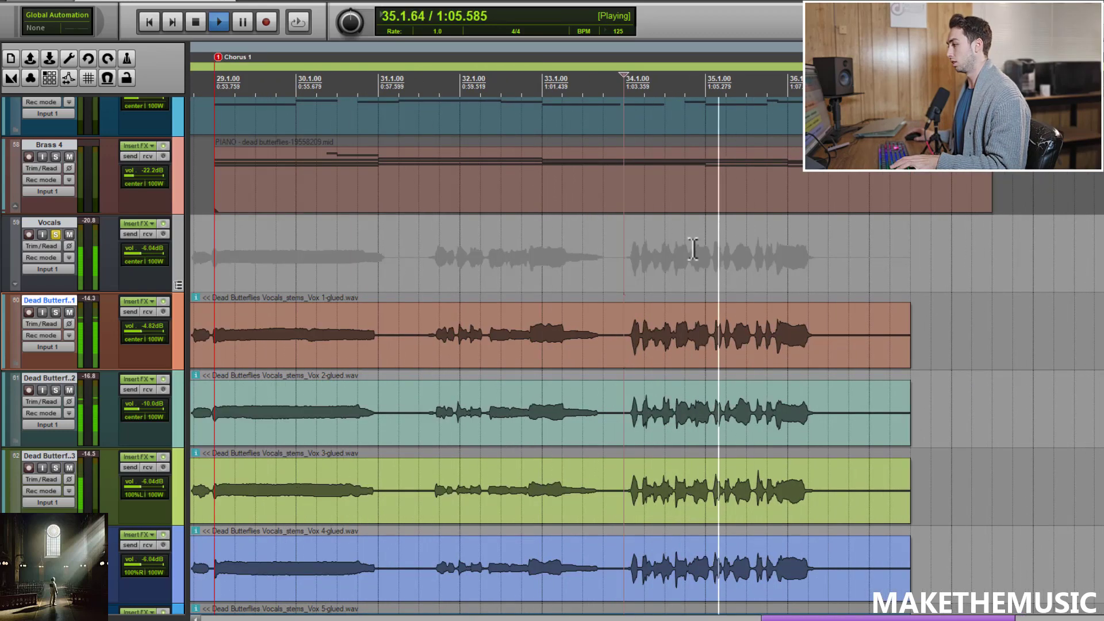
key("space")
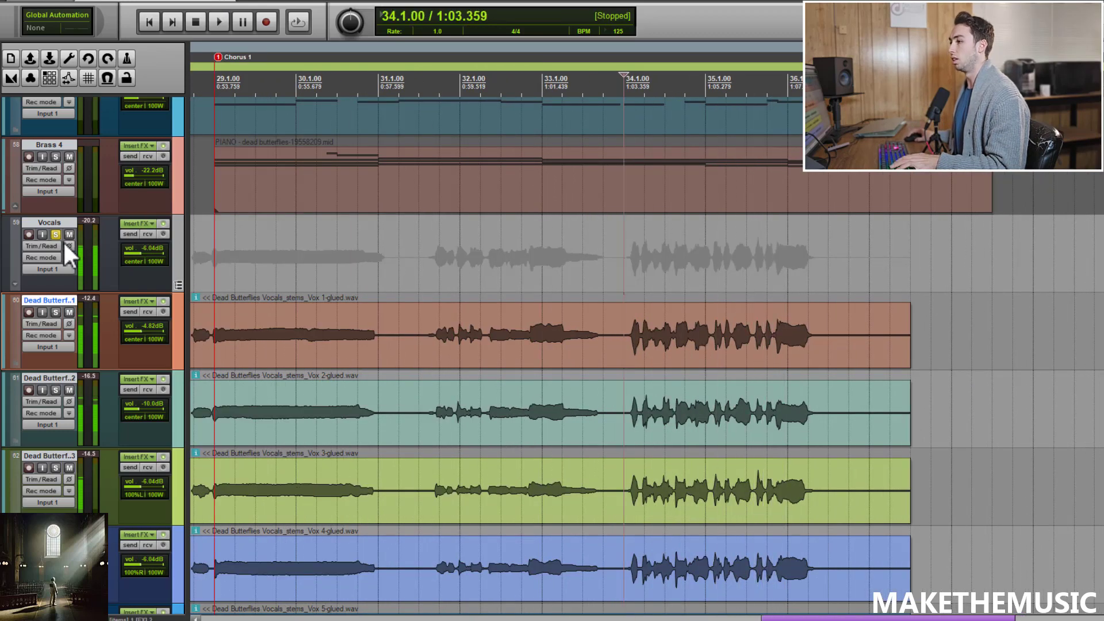
Step: Unsolo the Vocals folder and open the first Dead Butterflies vocal track's FX chain to view ReaComp
left_click(56, 234)
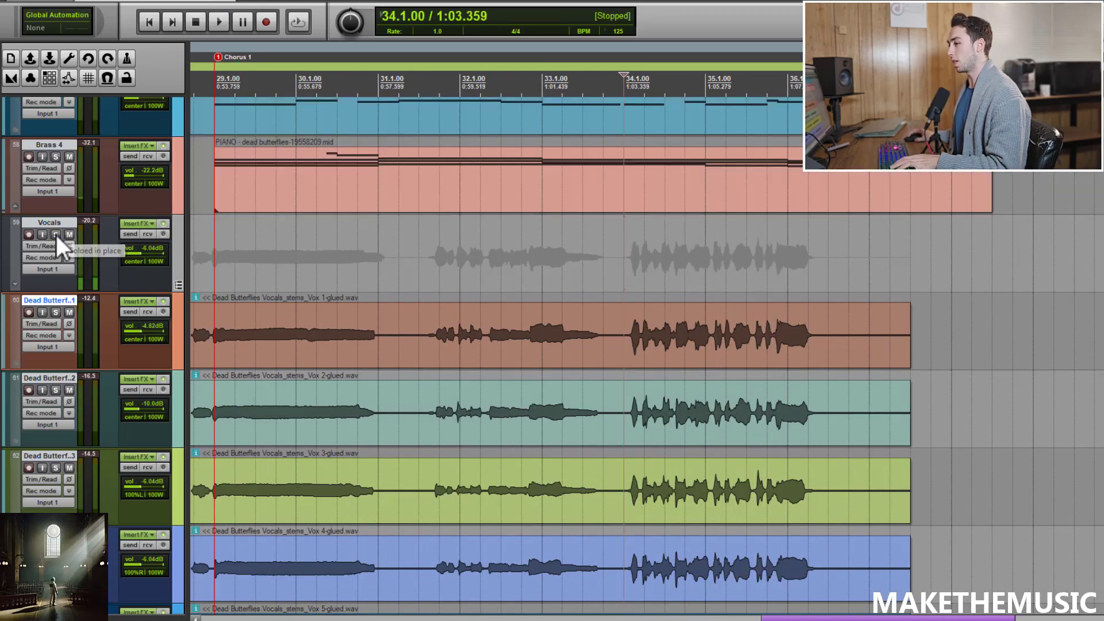
left_click(137, 299)
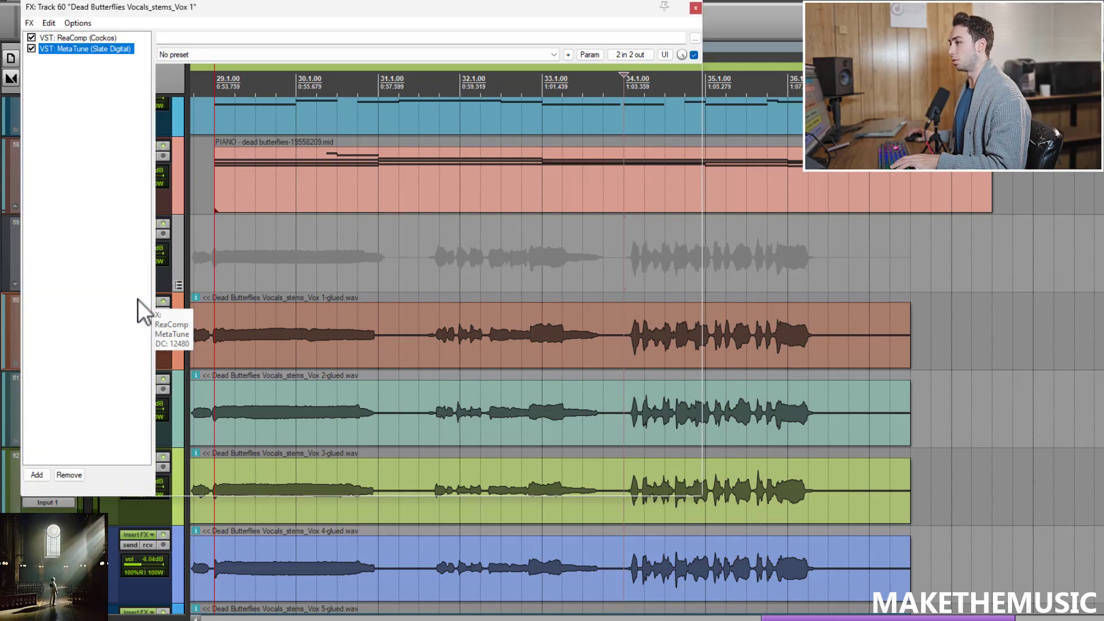
left_click(109, 38)
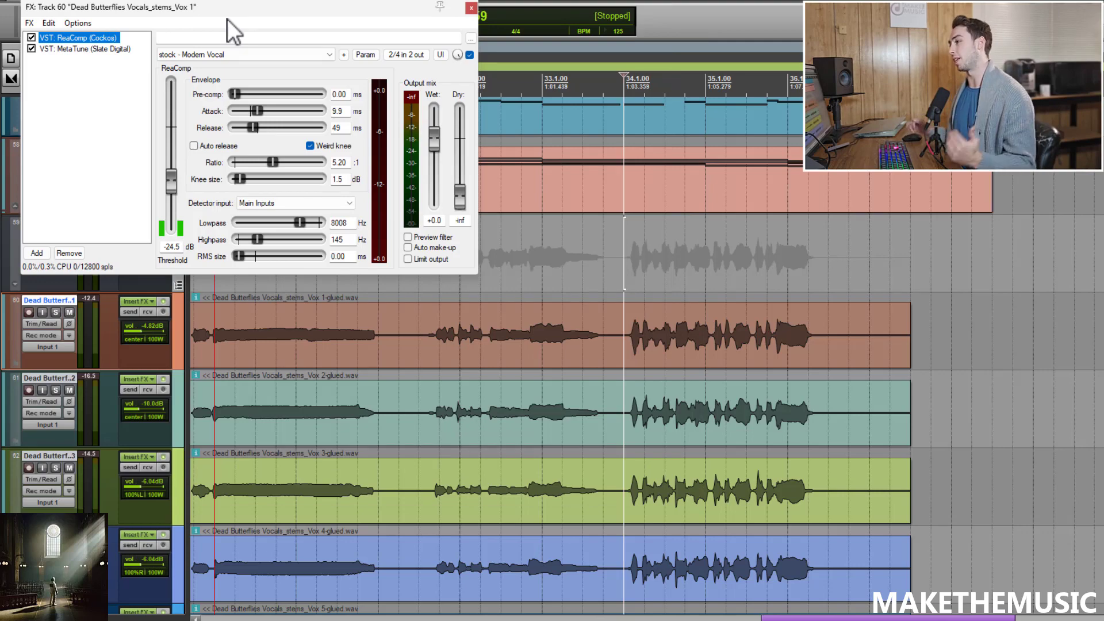
Step: Solo the first Dead Butterflies vocal track and play it back before and into the chorus
left_click(55, 312)
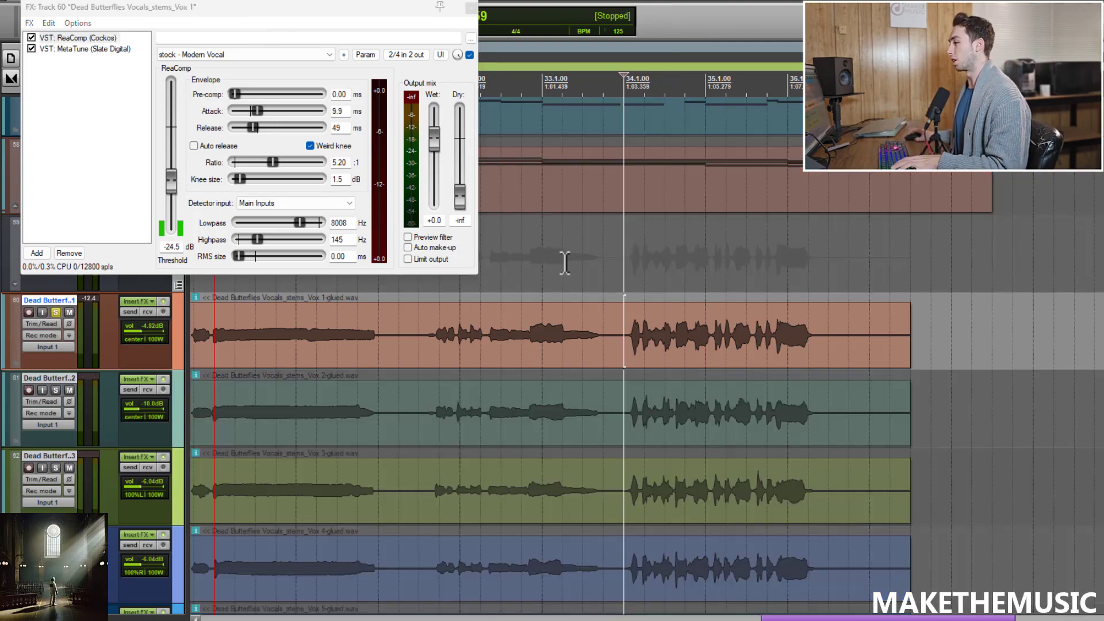
key("space")
scroll(630, 244, "down", 2)
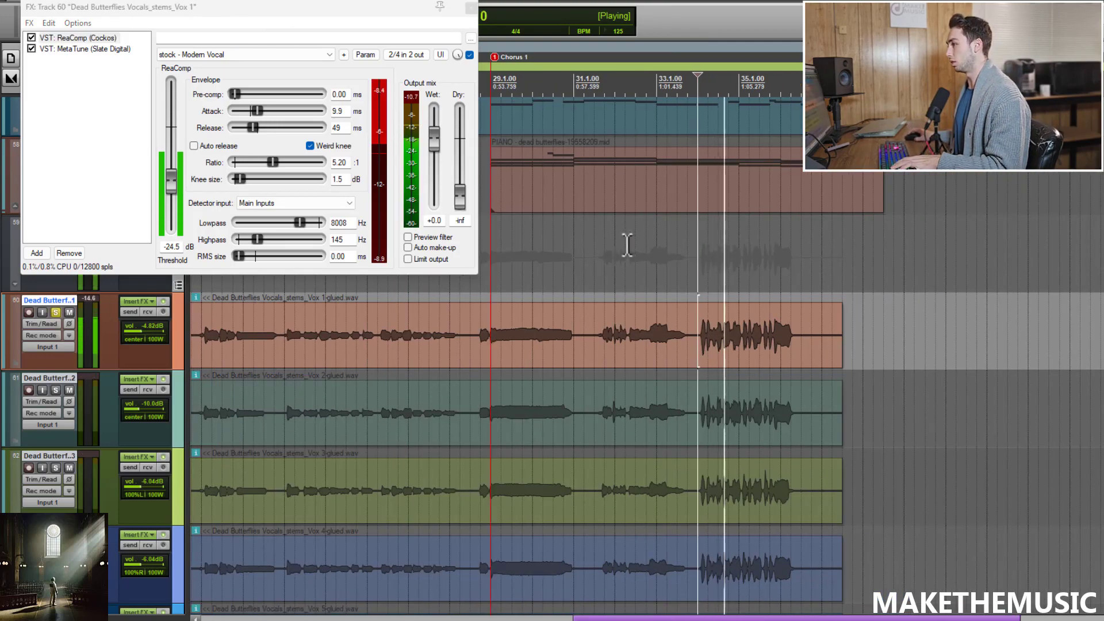
key("space")
scroll(477, 297, "up", 2)
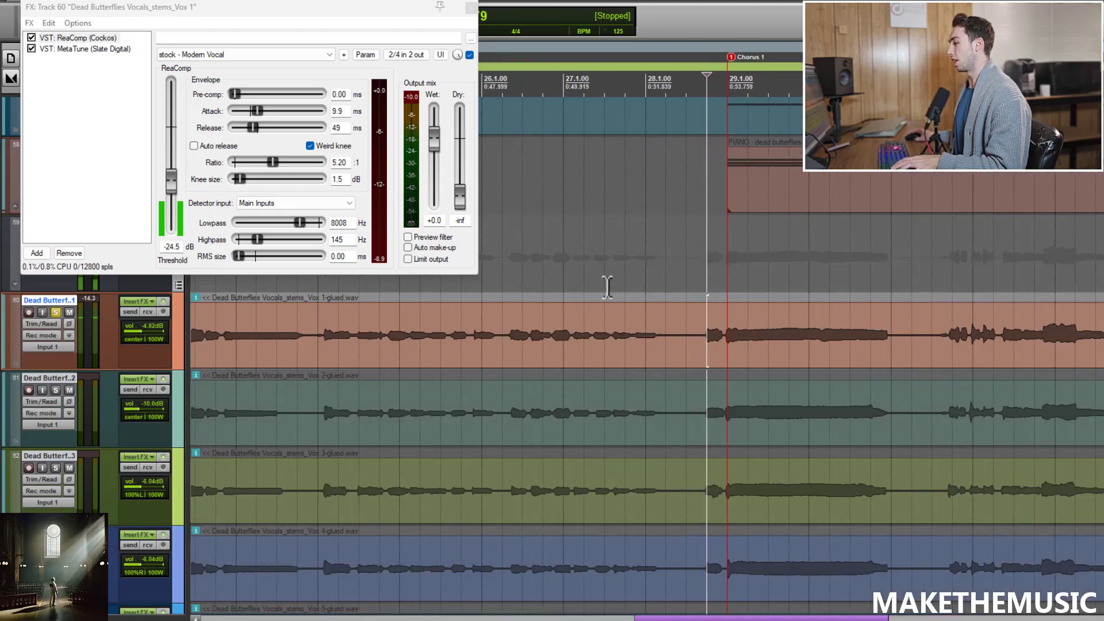
key("space")
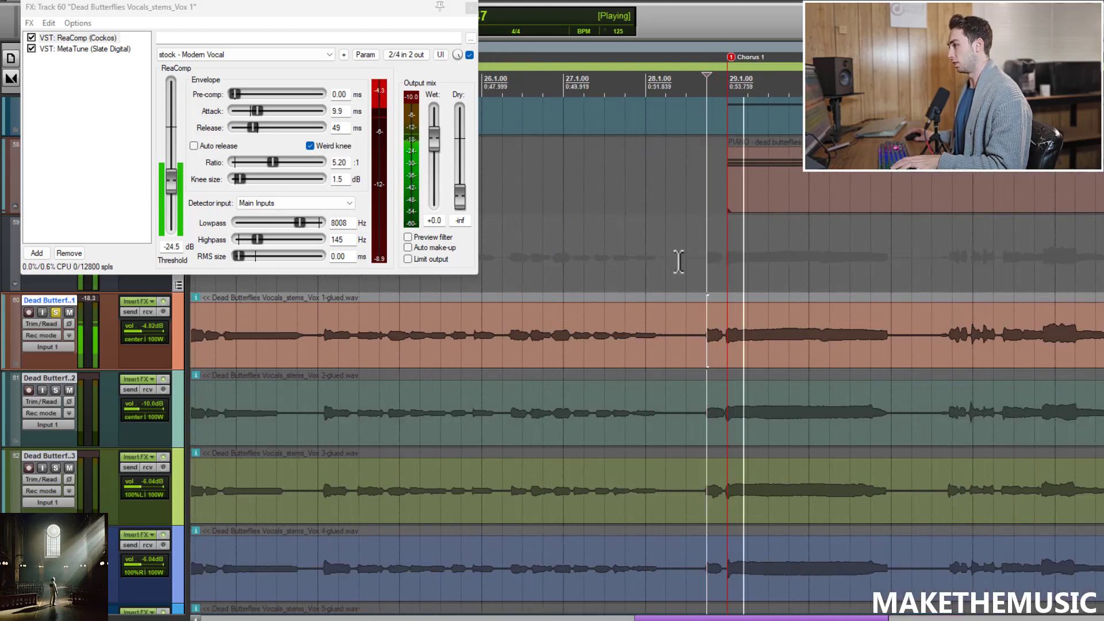
key("space")
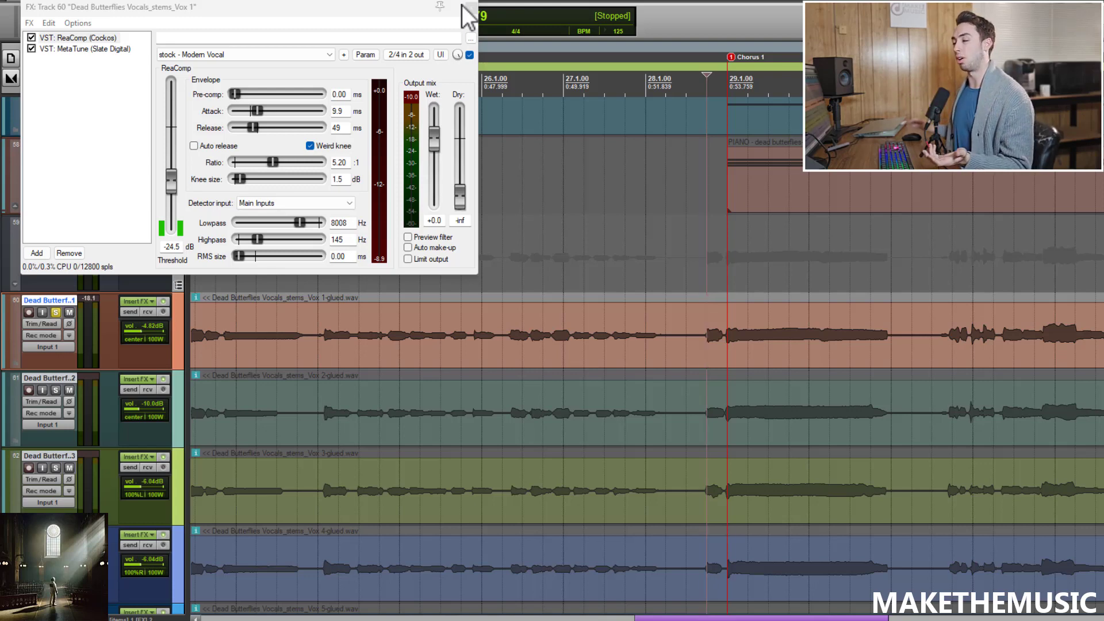
Step: Show MetaTune in the FX window, reposition the window, and toggle the plugin off and on to compare
left_click(66, 48)
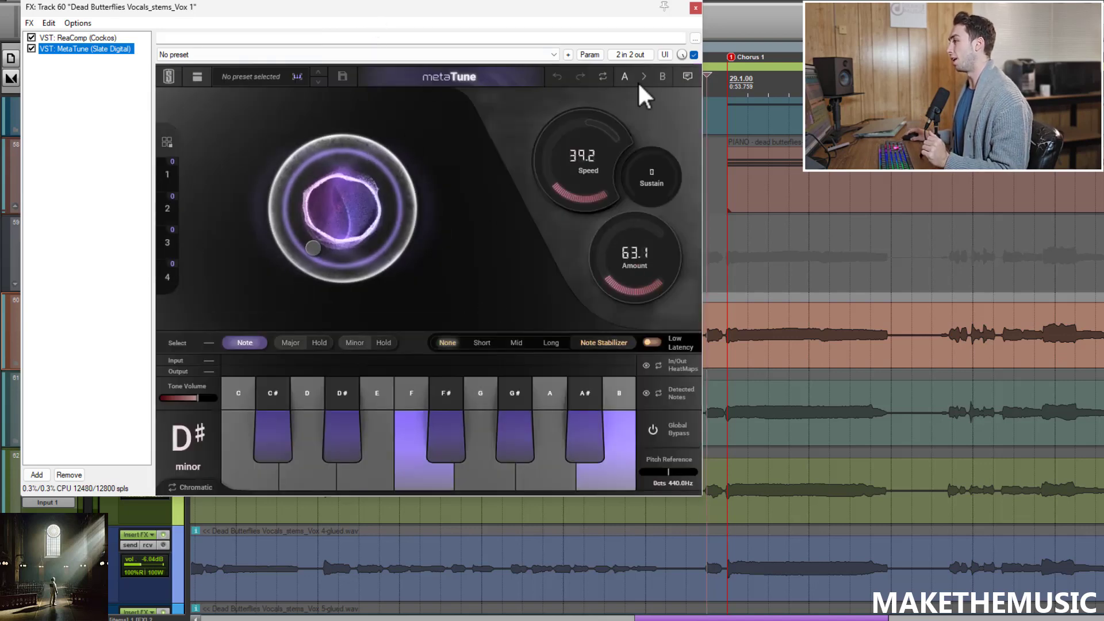
mouse_move(619, 3)
left_mouse_down()
mouse_move(648, 14)
mouse_move(637, 15)
left_mouse_up()
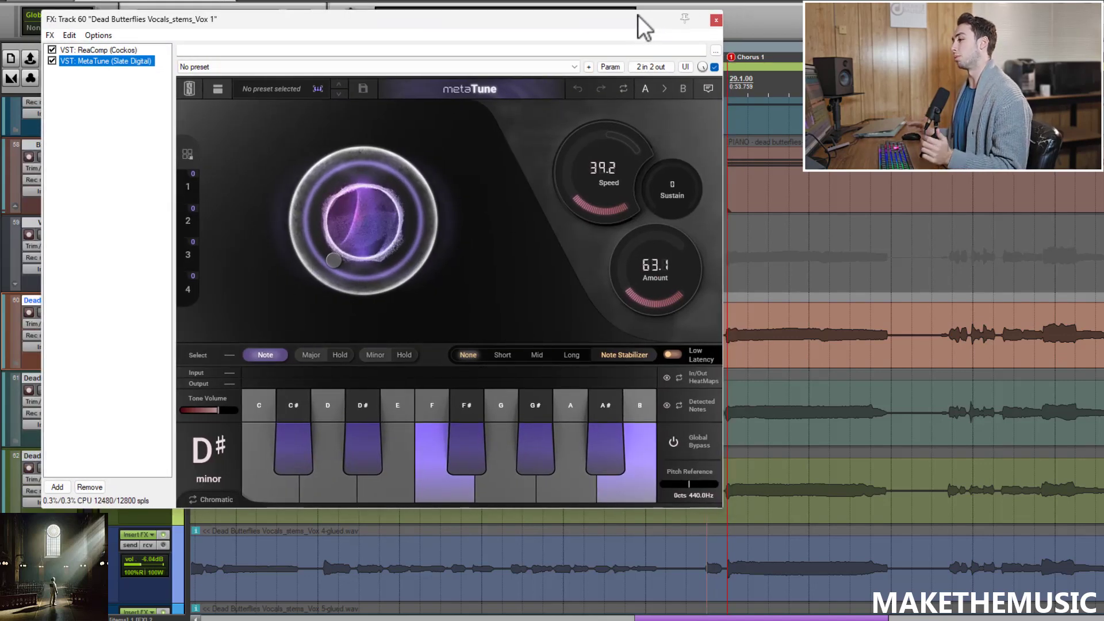
left_click_drag(347, 23, 498, 23)
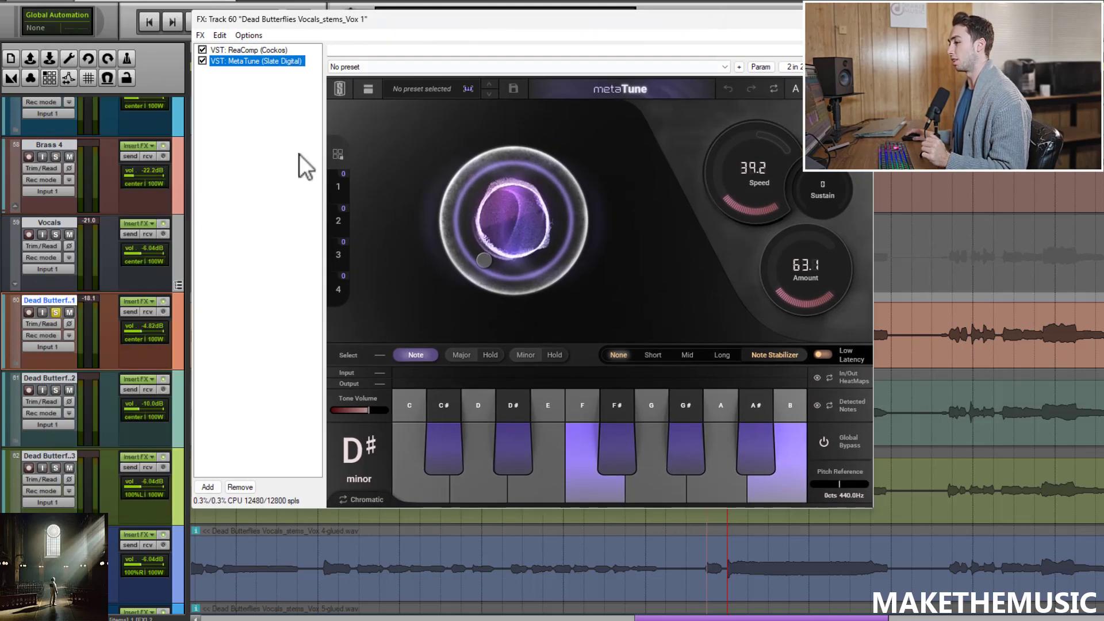
left_click(203, 50)
left_click(203, 50)
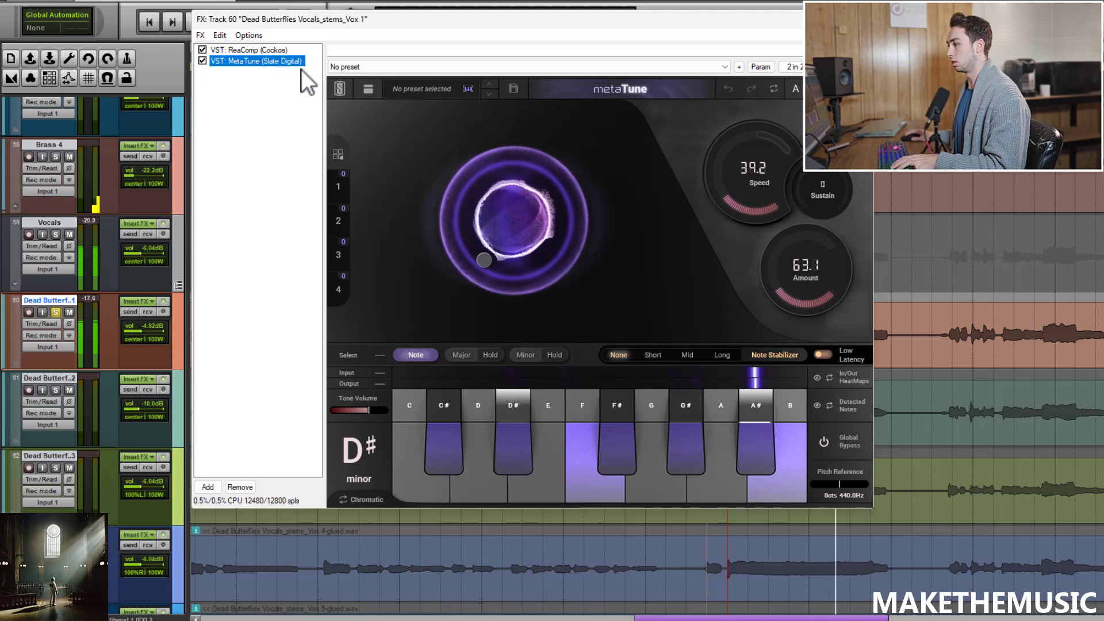
mouse_move(485, 266)
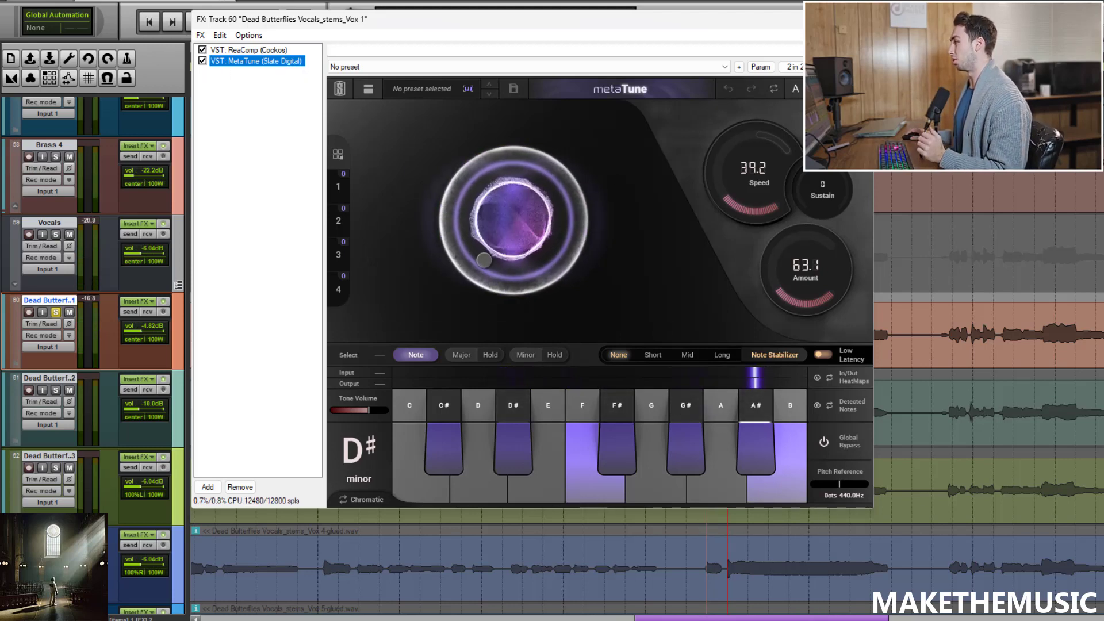
Step: Close the FX window and move the solo from the first Dead Butterflies track back to the Vocals folder
left_click(859, 19)
scroll(656, 200, "down", 4)
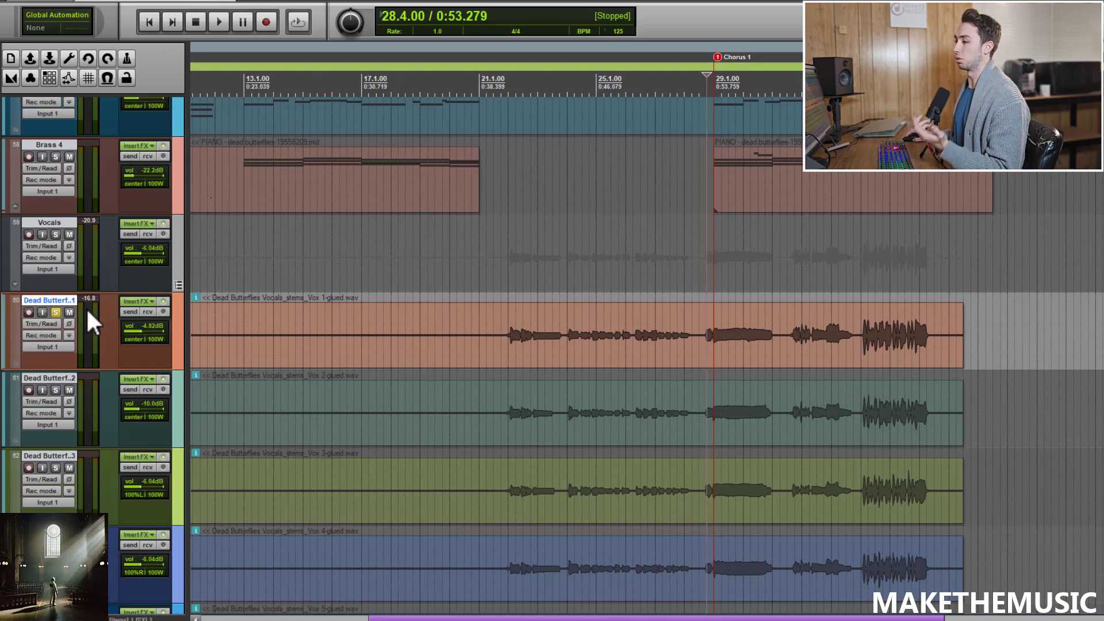
left_click(56, 311)
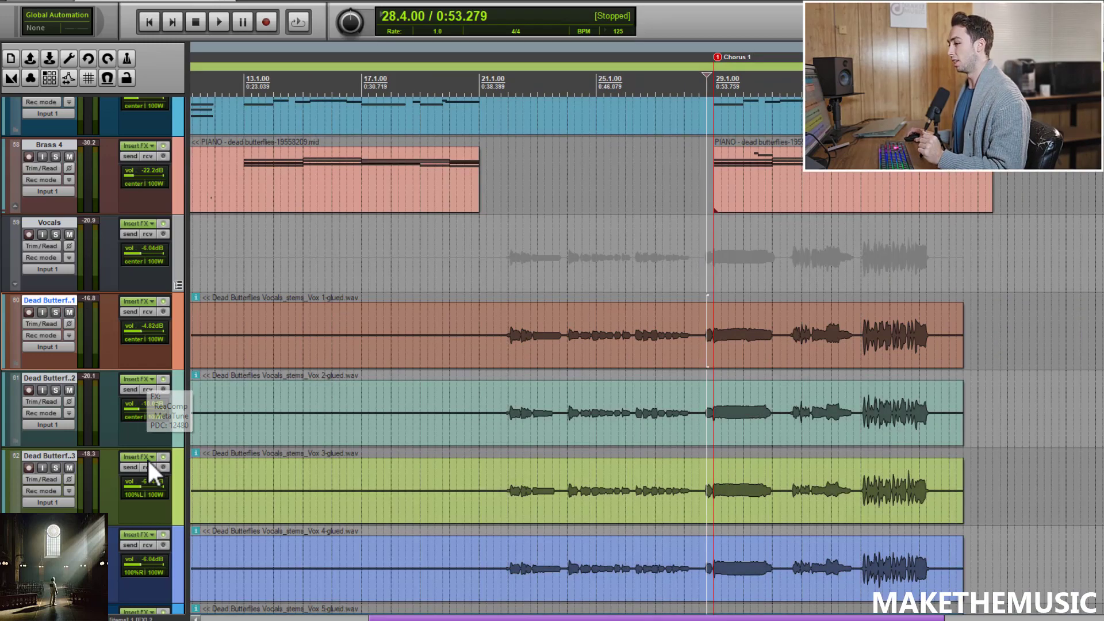
left_click(56, 235)
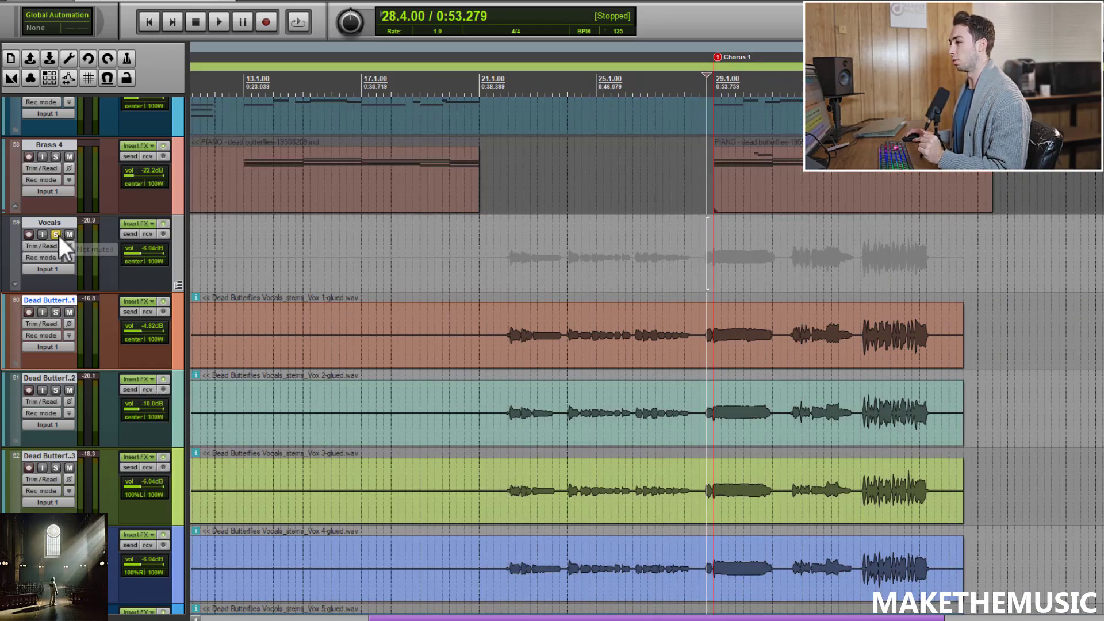
Step: Open the Vocals folder's FX chain and view the Virtual Mix Rack plugin
left_click(147, 222)
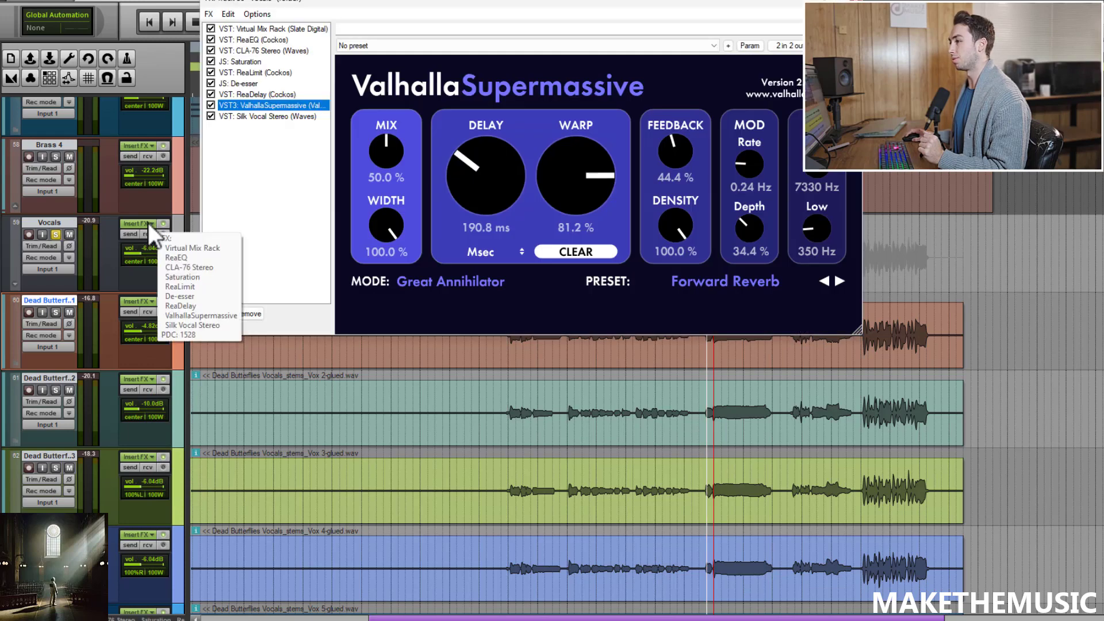
left_click(268, 28)
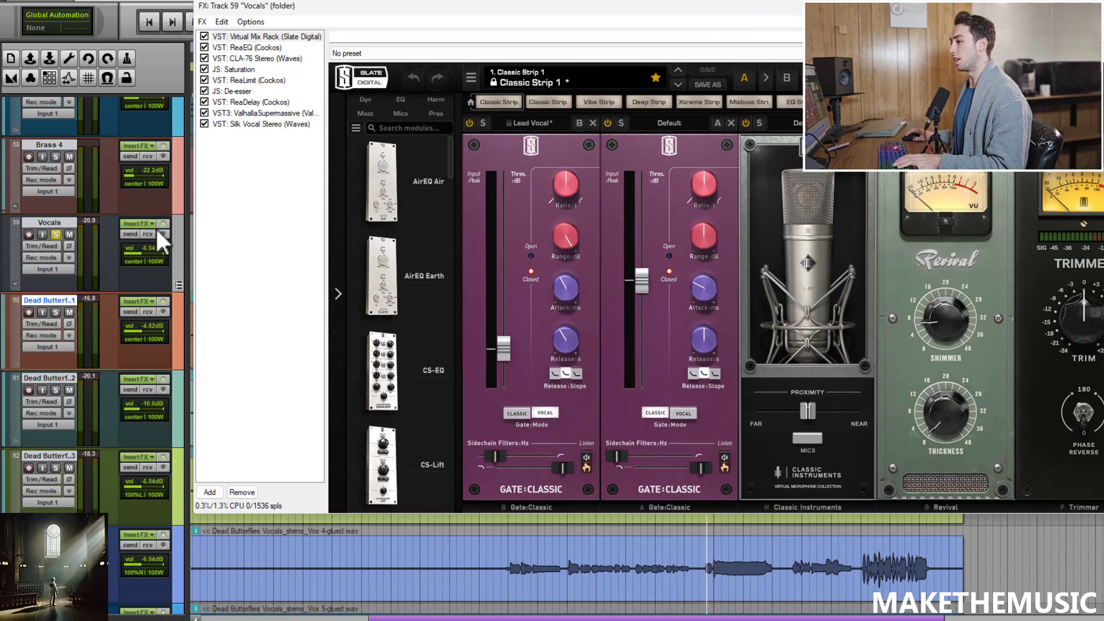
Step: Bypass the Vocals folder's FX chain, play from before the chorus, and re-enable the chain to compare
left_click(163, 223)
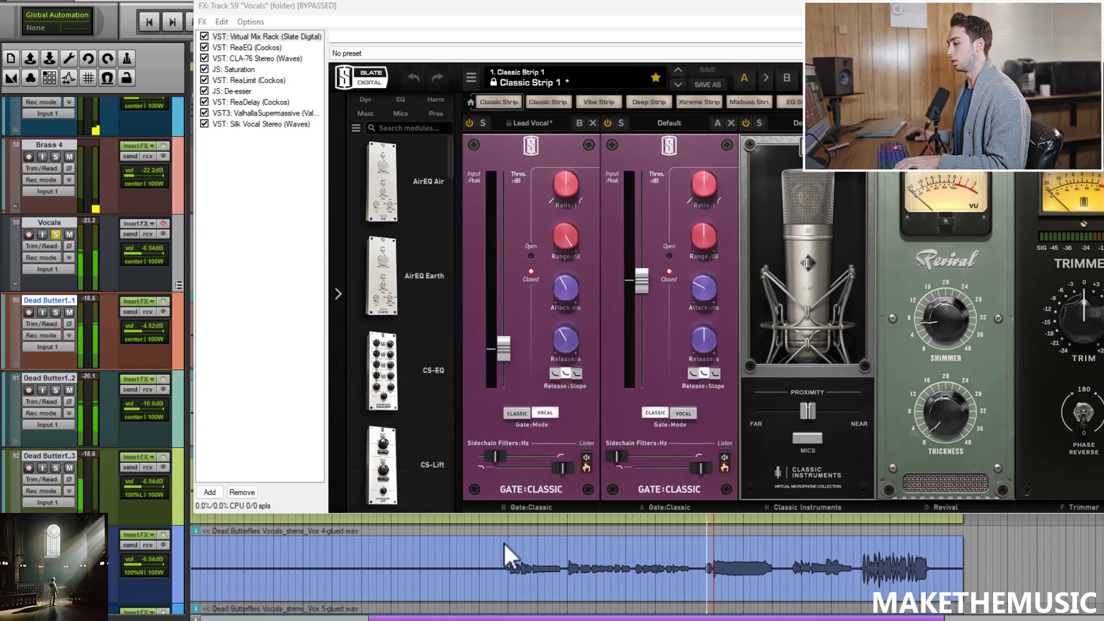
left_click(507, 519)
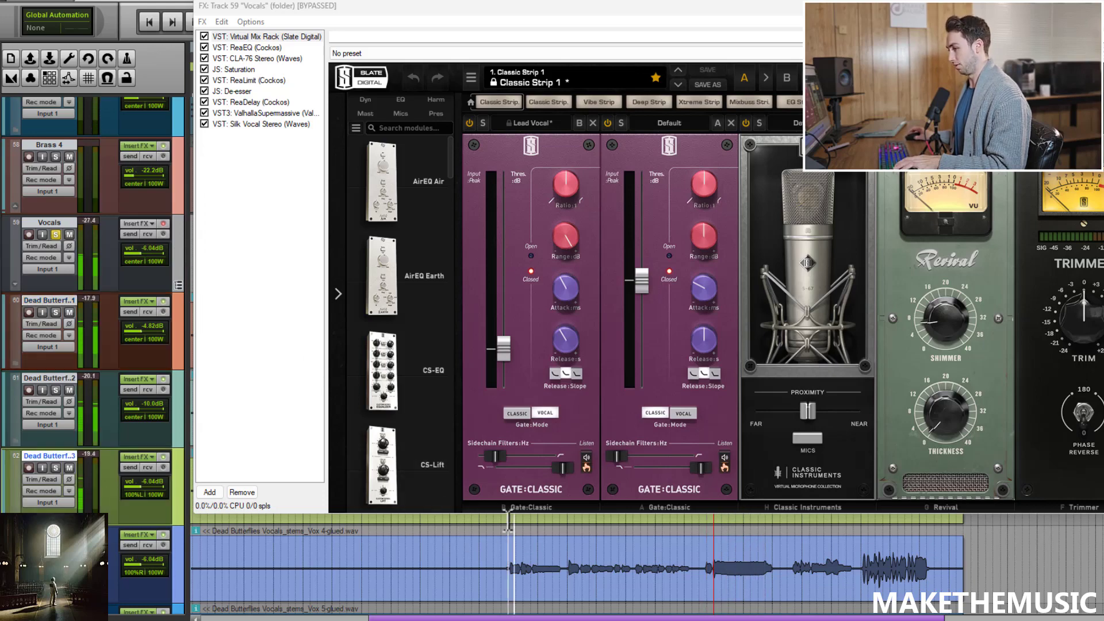
key("space")
left_click(167, 225)
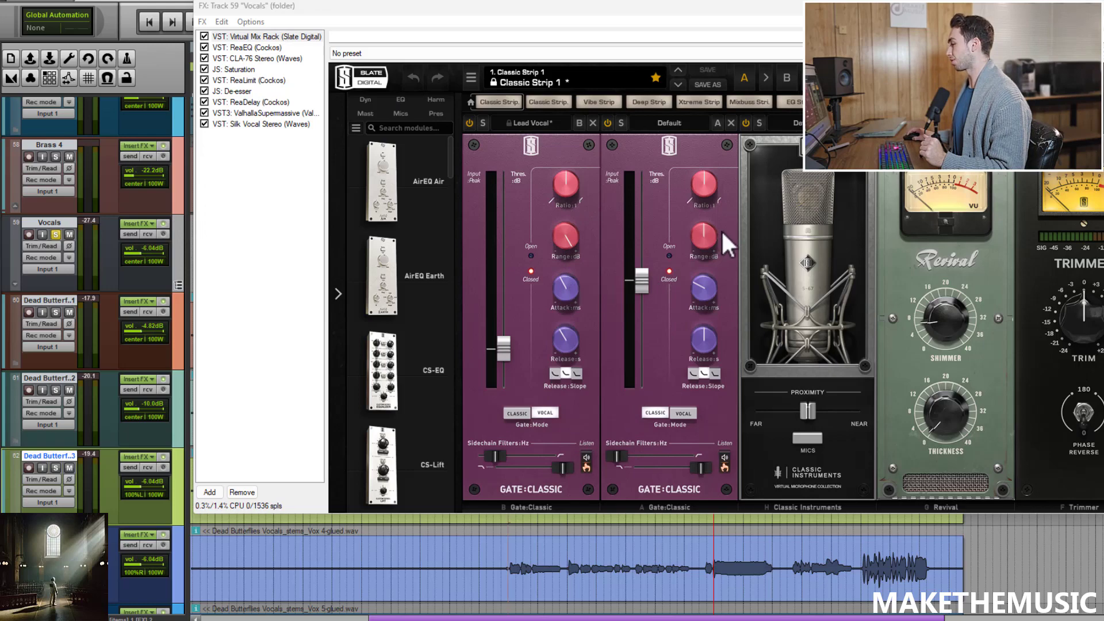
Step: Show the CLA-76 compressor in the Vocals folder chain and play the vocals back from two positions
left_click(728, 122)
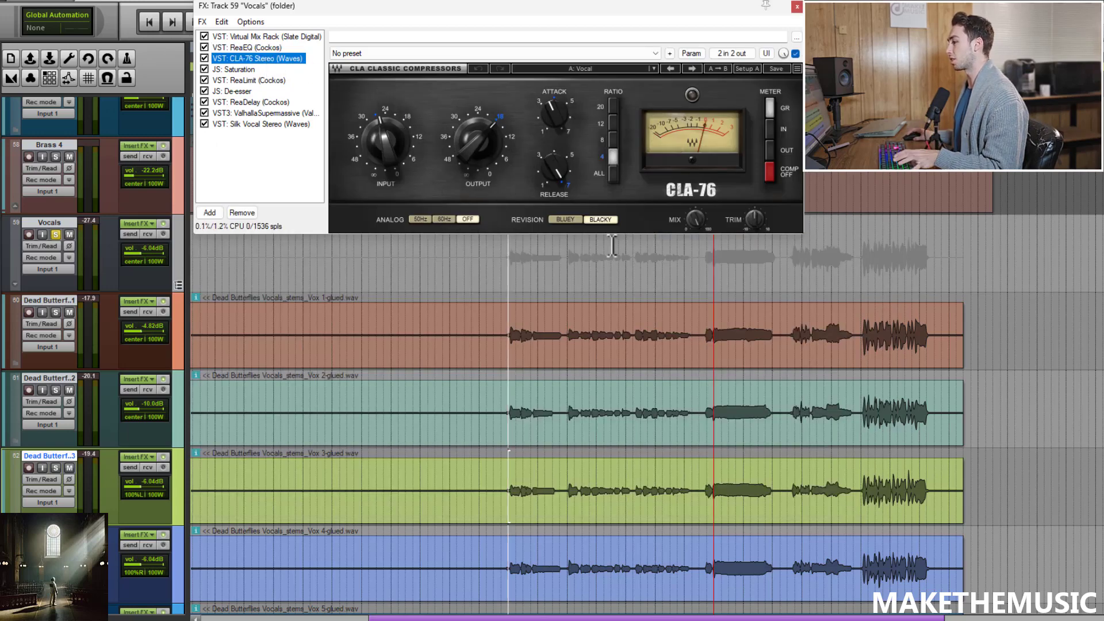
key("space")
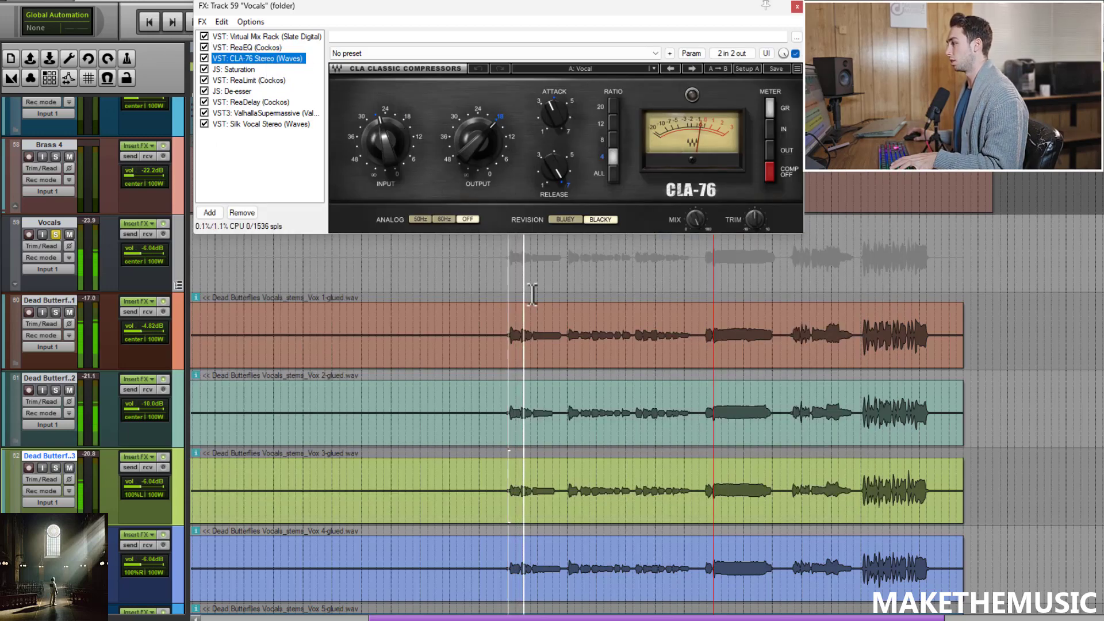
key("space")
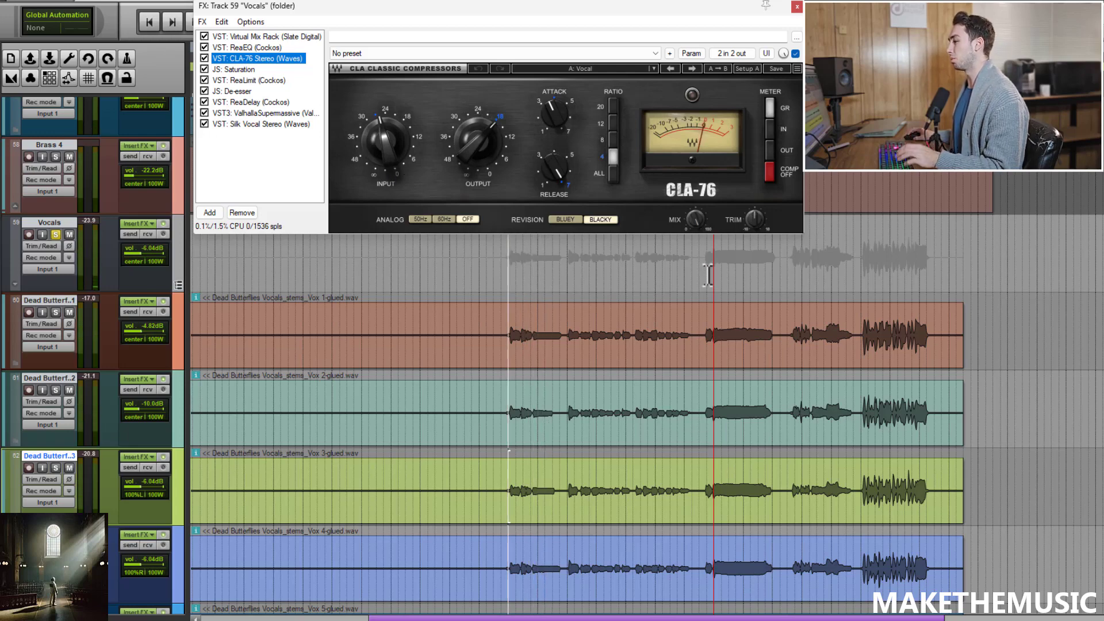
left_click(861, 285)
key("space")
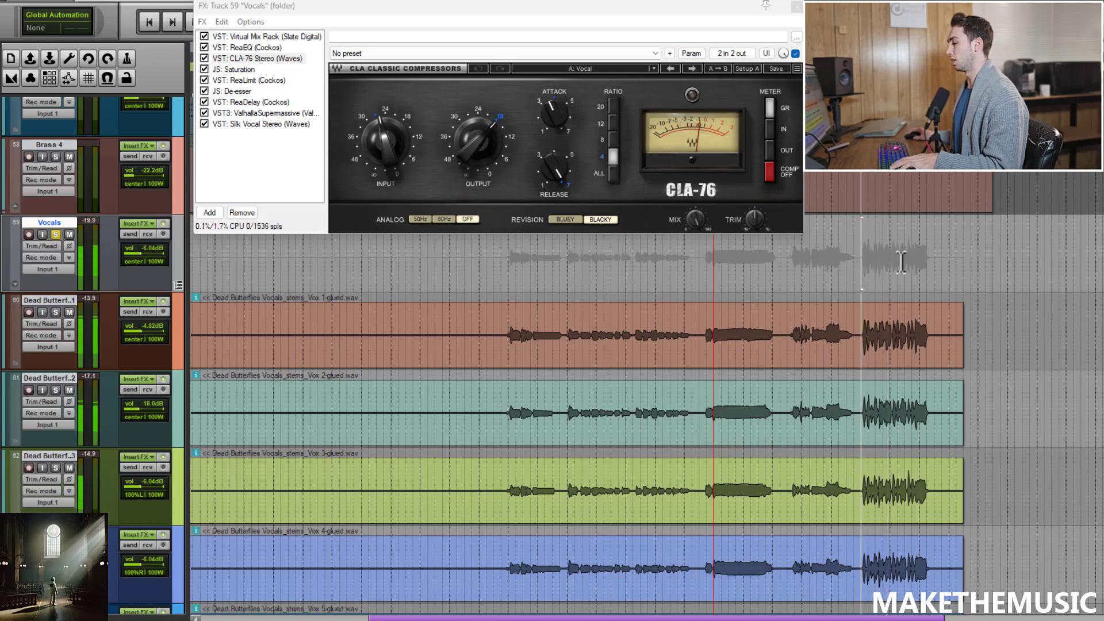
Step: View the Saturation and ReaLimit plugins, reposition the FX window, and briefly play the vocals through them
left_click(250, 67)
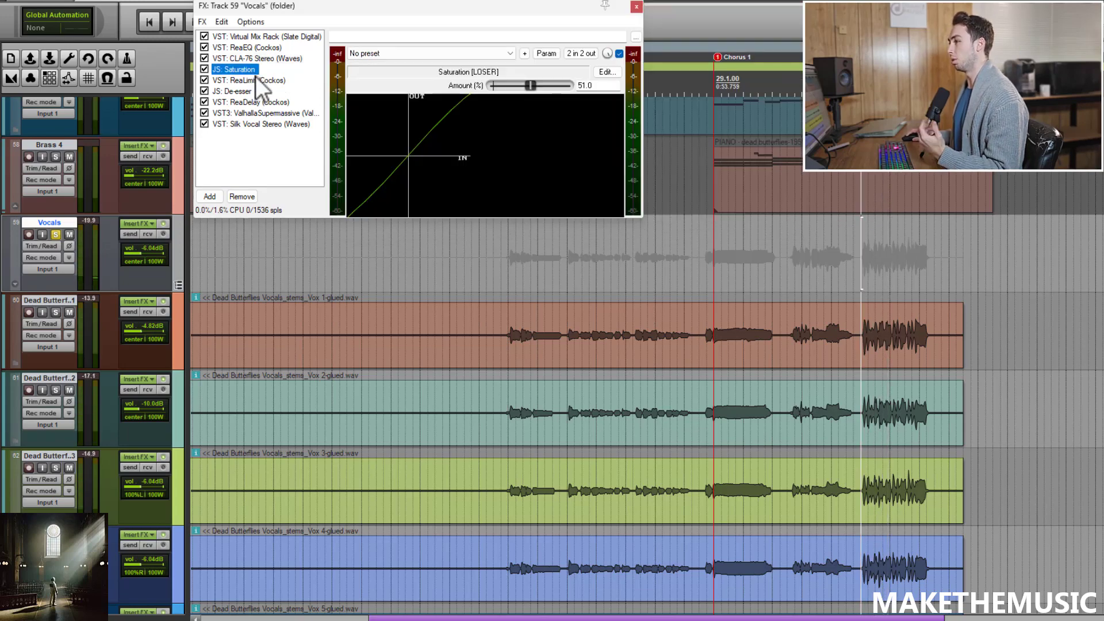
left_click(256, 78)
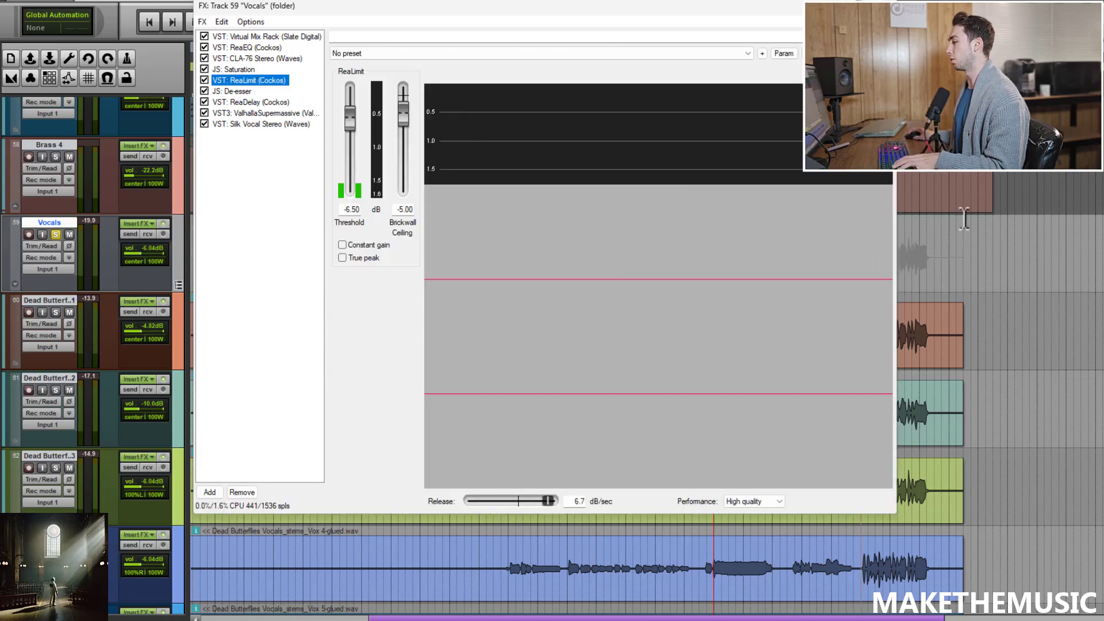
left_click_drag(845, 6, 1091, 29)
left_click_drag(775, 29, 947, 34)
left_click(509, 244)
left_click_drag(777, 37, 405, 57)
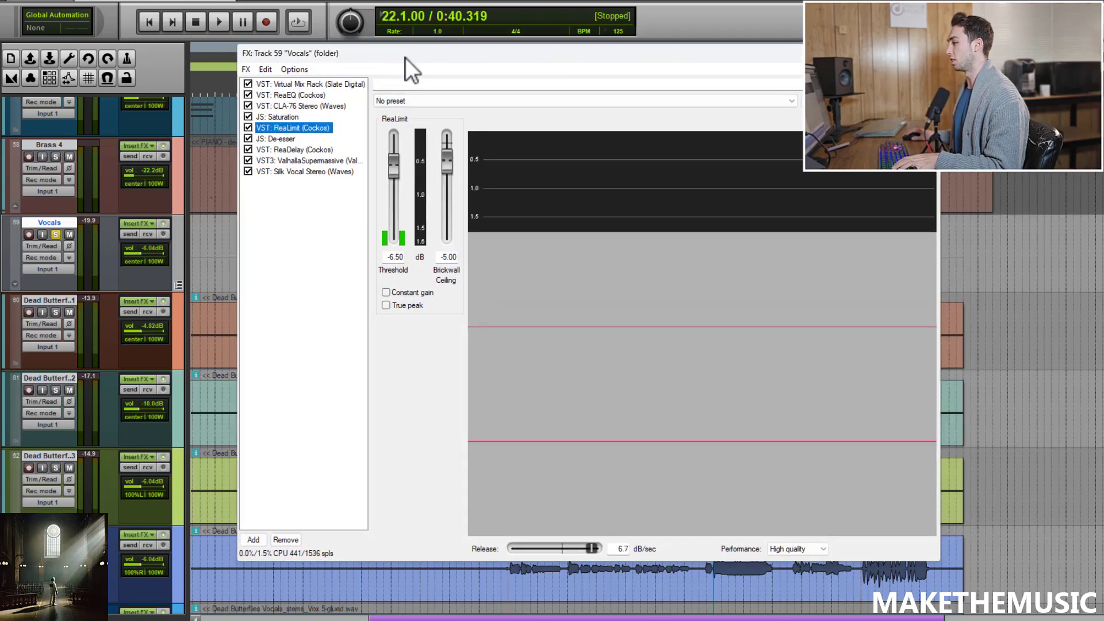
key("space")
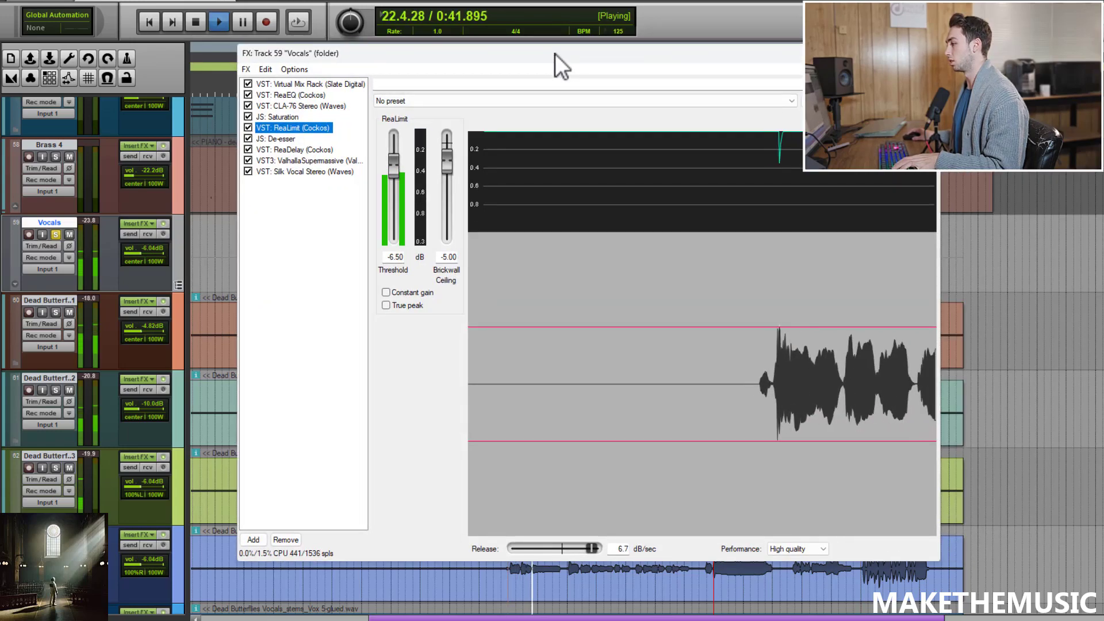
key("space")
Step: Show the De-esser plugin, move the FX window, and briefly play the vocals
left_click(266, 139)
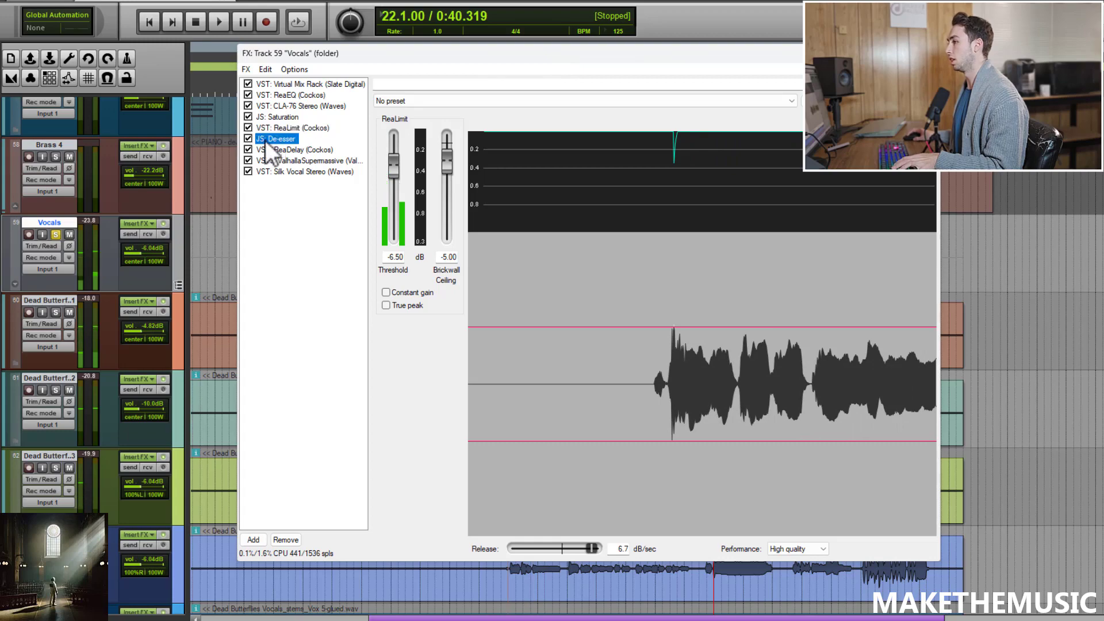
left_click_drag(516, 51, 551, 94)
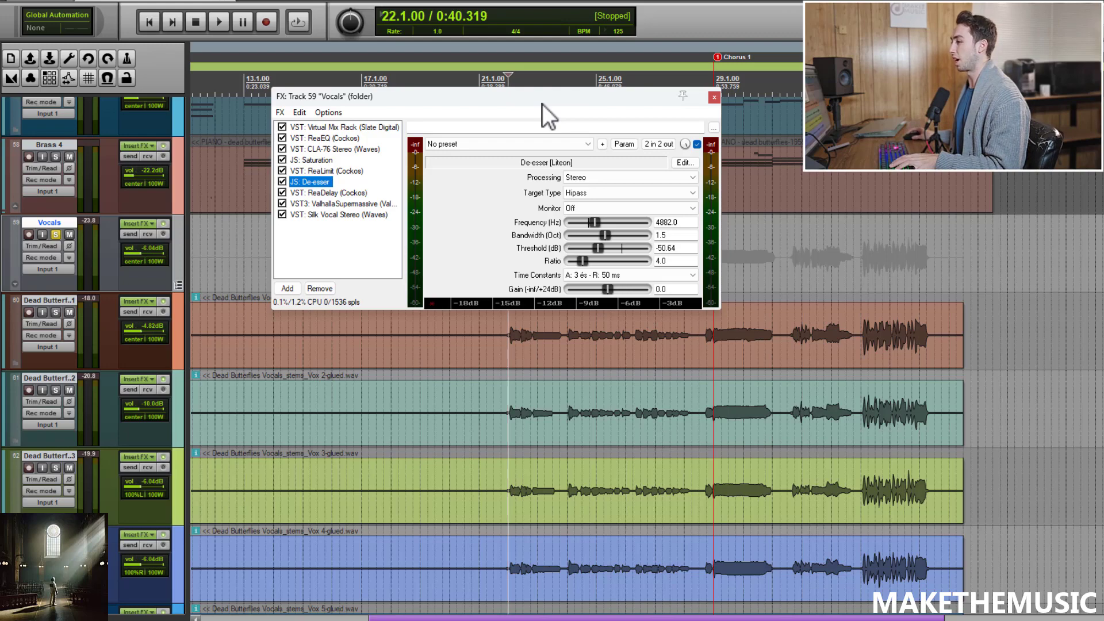
key("space")
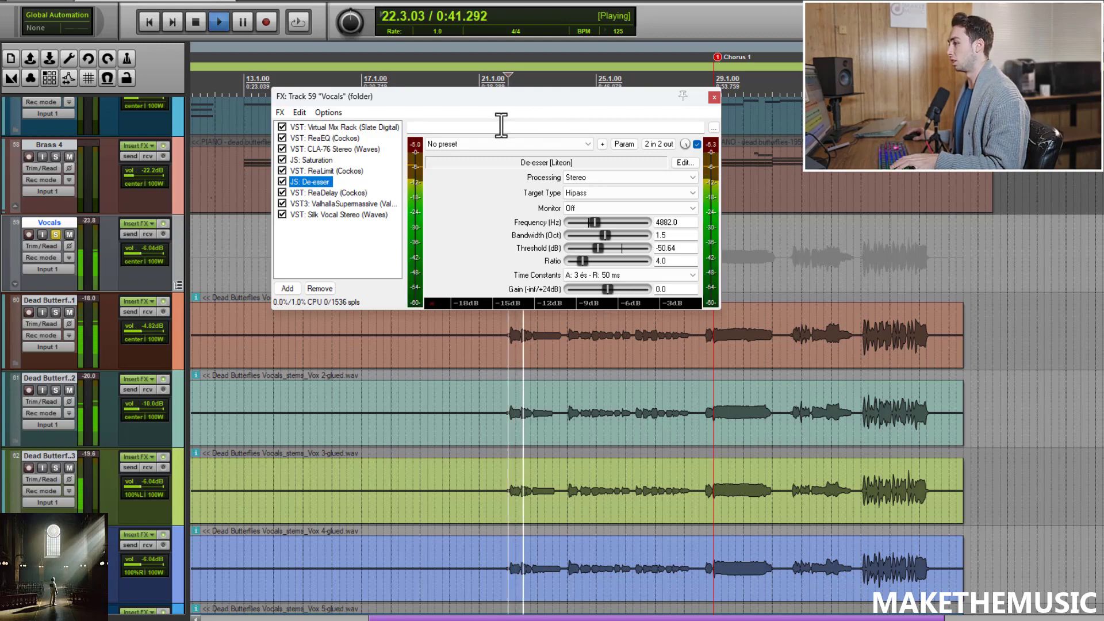
key("space")
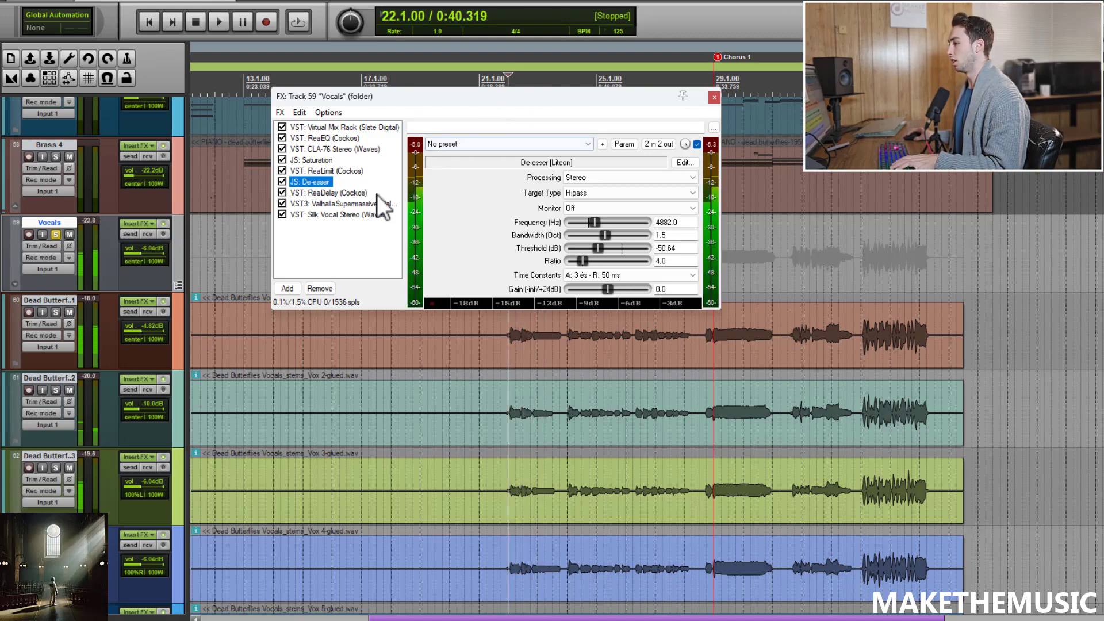
Step: Show ReaDelay and toggle it off and on during playback to compare
left_click(333, 192)
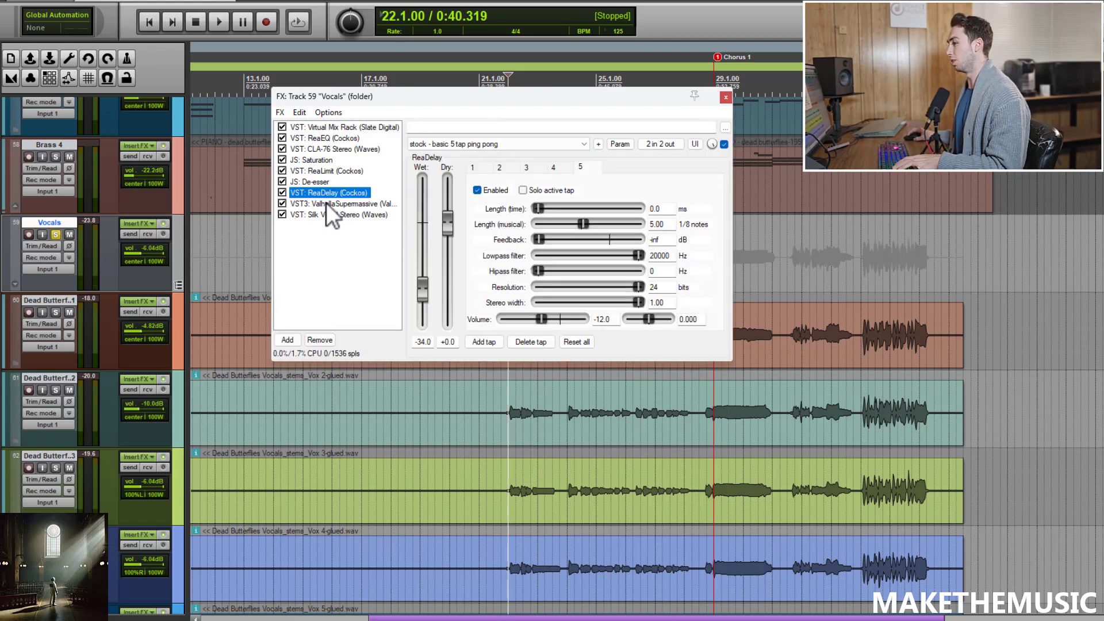
key("space")
left_click(282, 193)
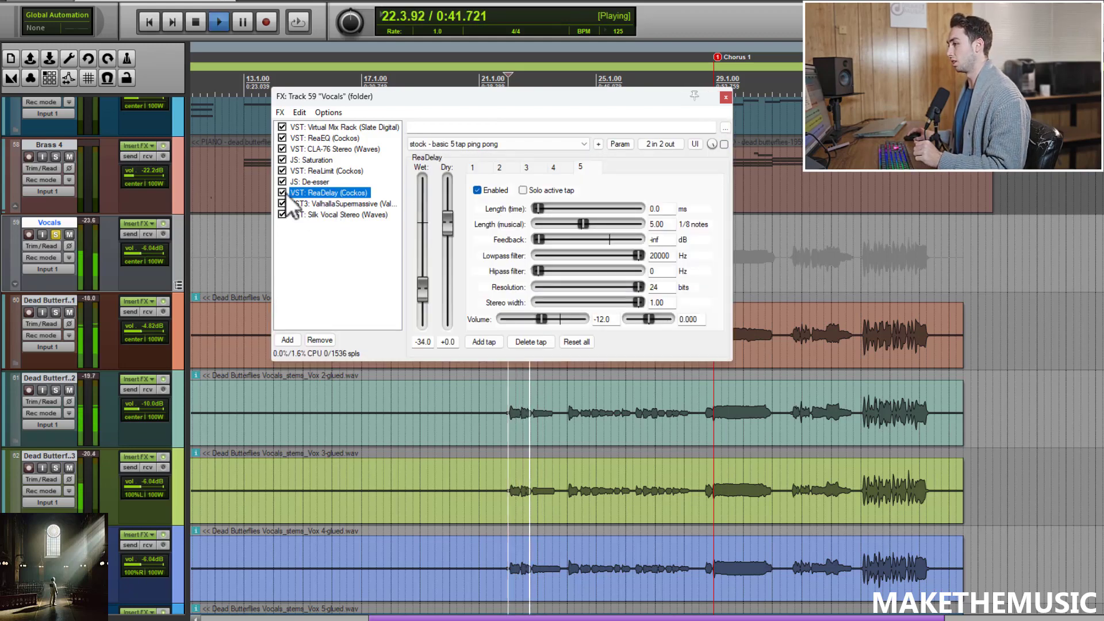
left_click(283, 193)
key("space")
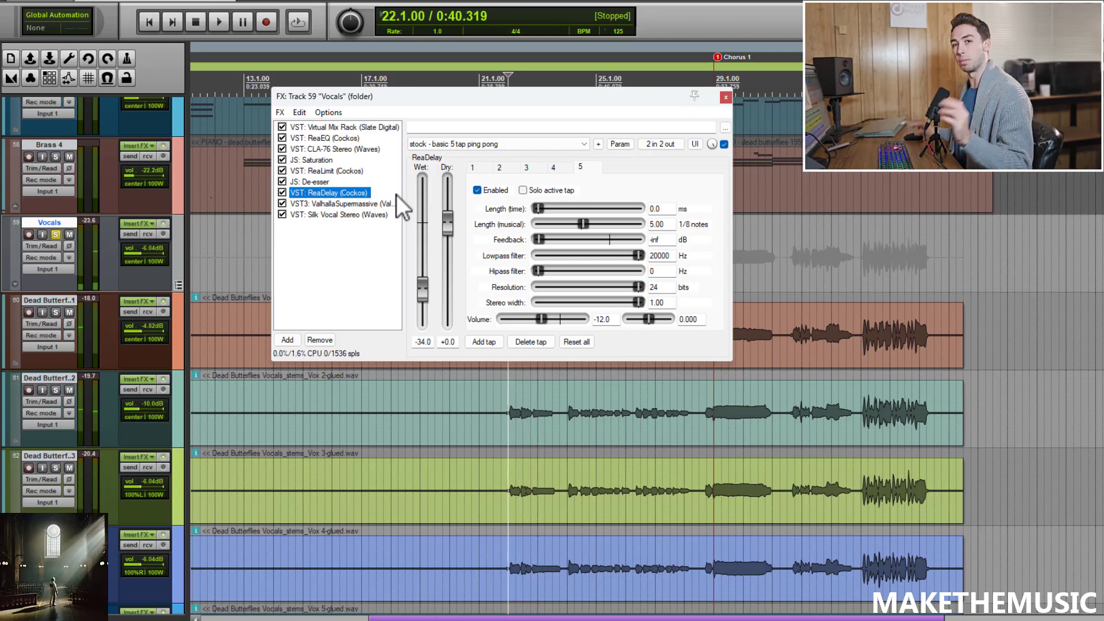
Step: View the Valhalla Supermassive reverb, then open Silk Vocal and reposition the FX window
left_click(382, 205)
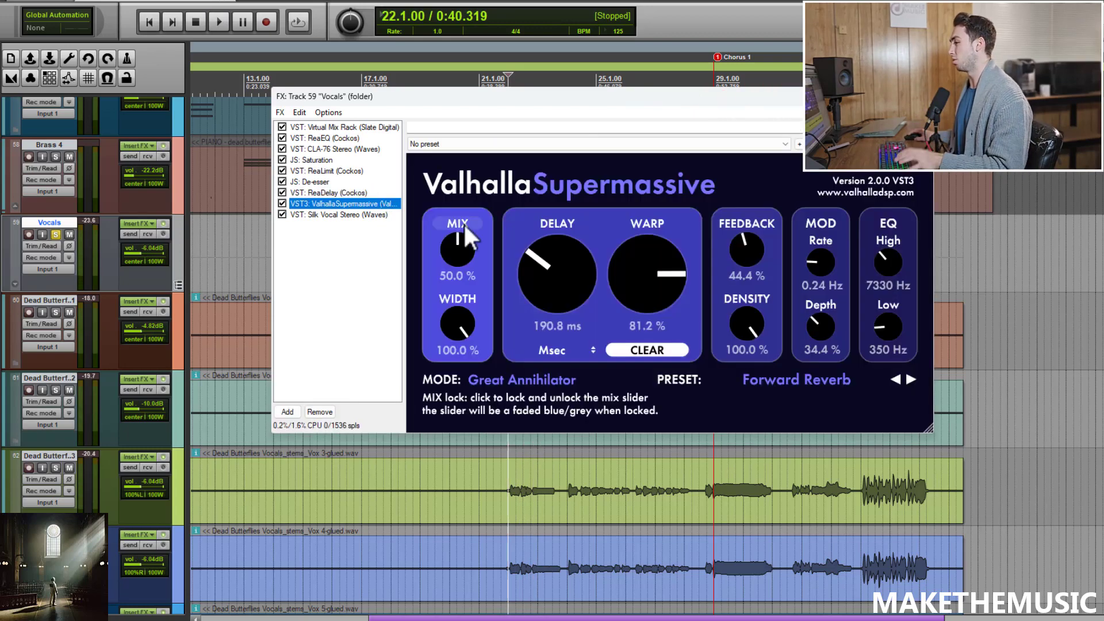
left_click(372, 215)
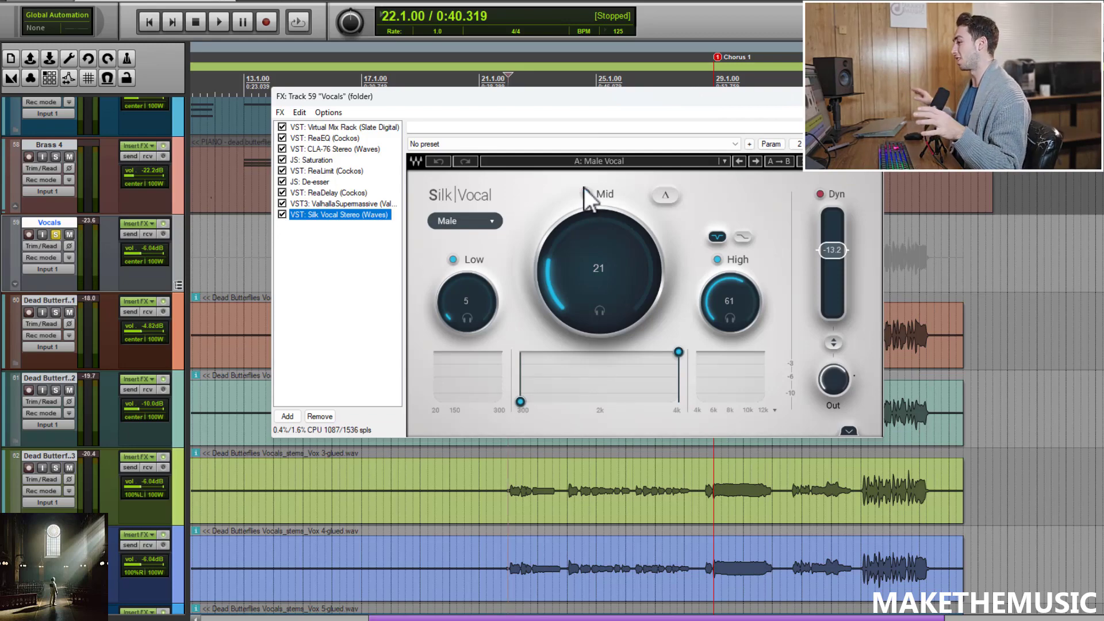
left_click_drag(636, 90, 620, 90)
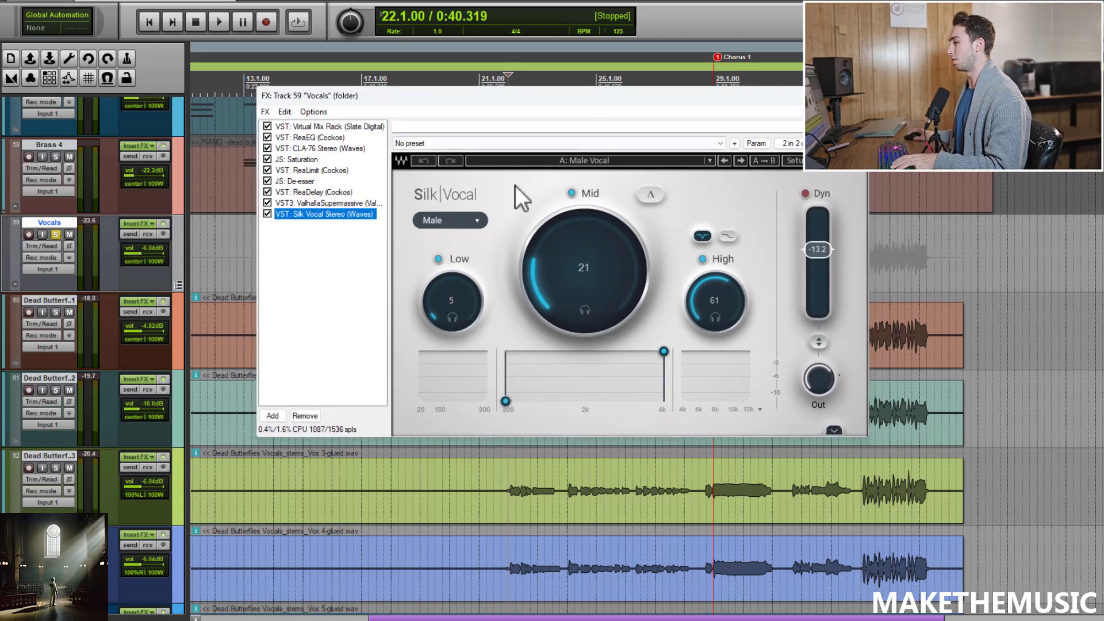
Step: Play the vocals while toggling Silk Vocal off and on and briefly soloing its bands
key("space")
left_click(267, 213)
left_click(268, 214)
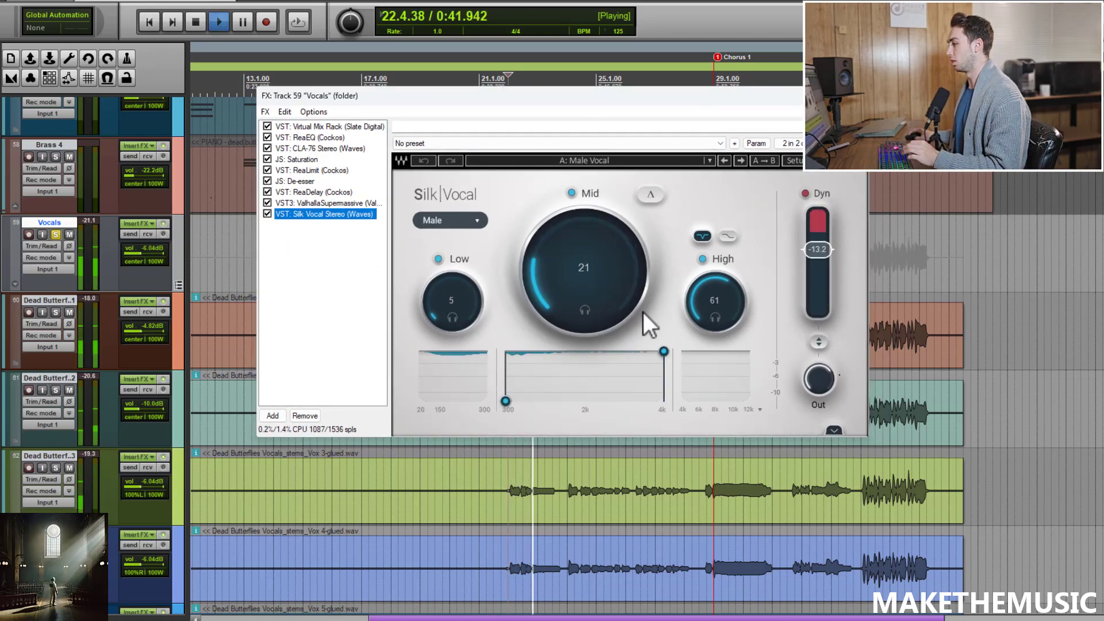
left_click(714, 316)
left_click(584, 311)
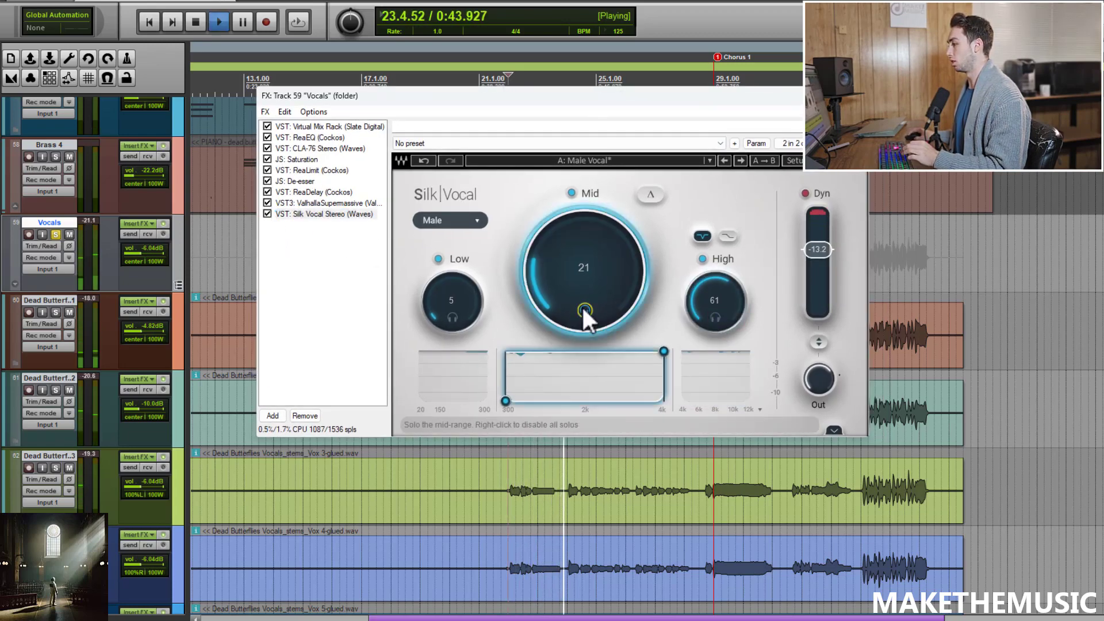
left_click(584, 311)
key("space")
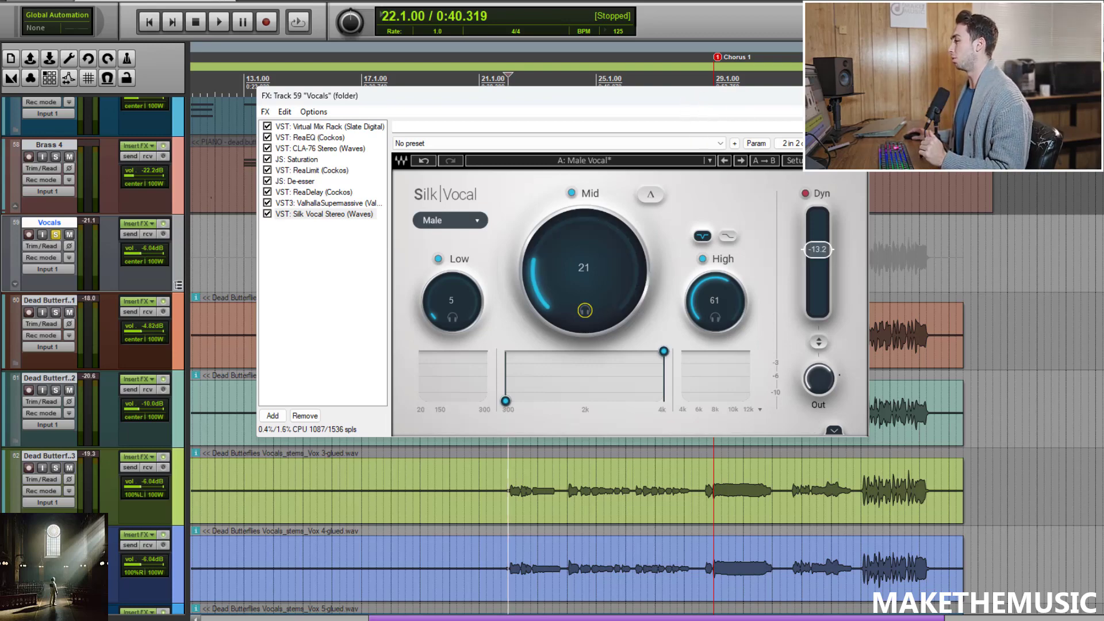
Step: Close the FX window and play the vocals from just before the chorus
left_click(856, 96)
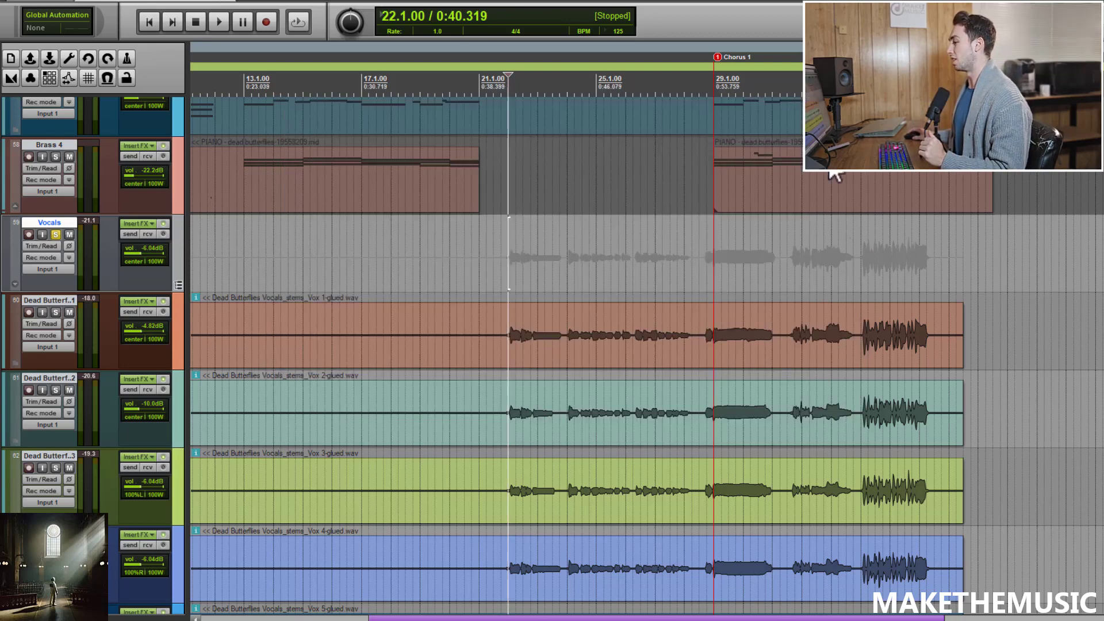
left_click(640, 278)
scroll(661, 277, "up", 2)
left_click(692, 269)
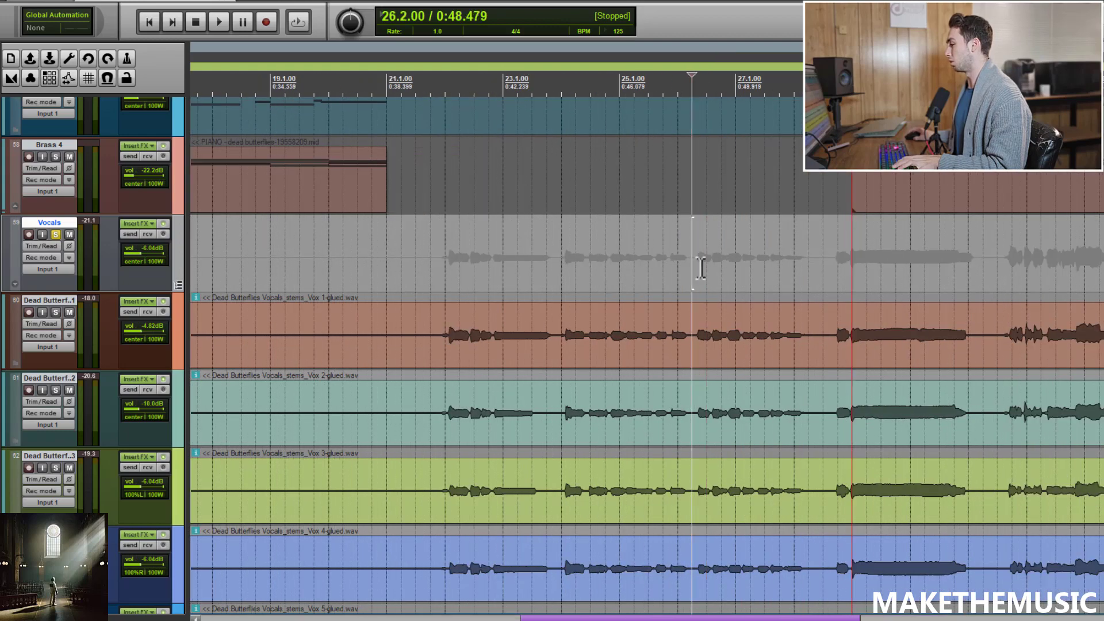
key("space")
Step: Unsolo the Vocals folder to hear the vocals within the full mix
scroll(701, 267, "down", 1)
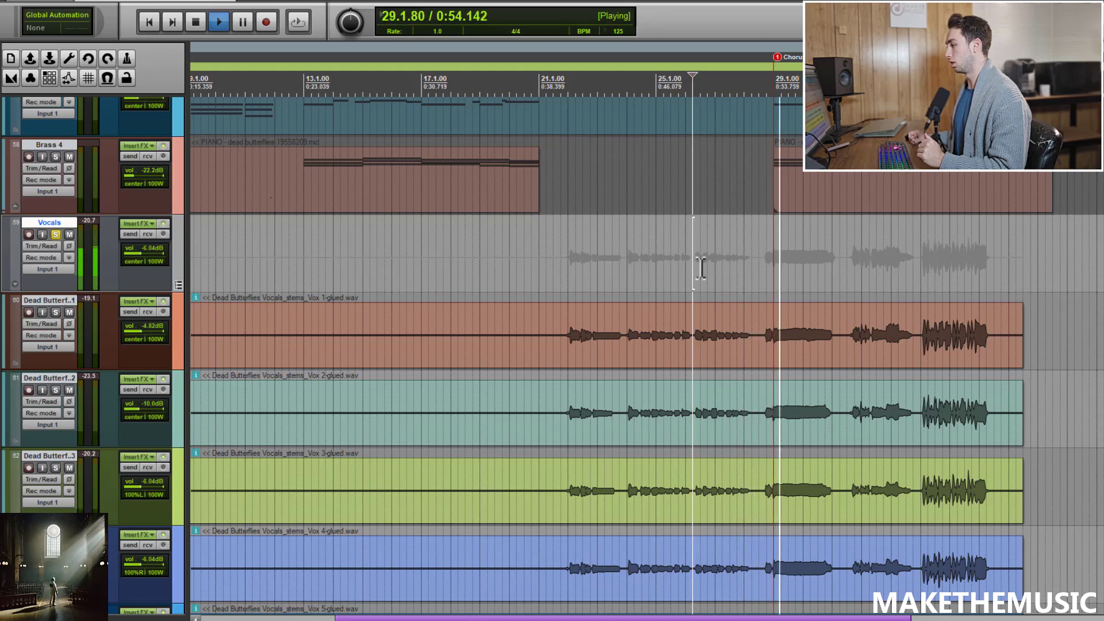
scroll(733, 281, "up", 1)
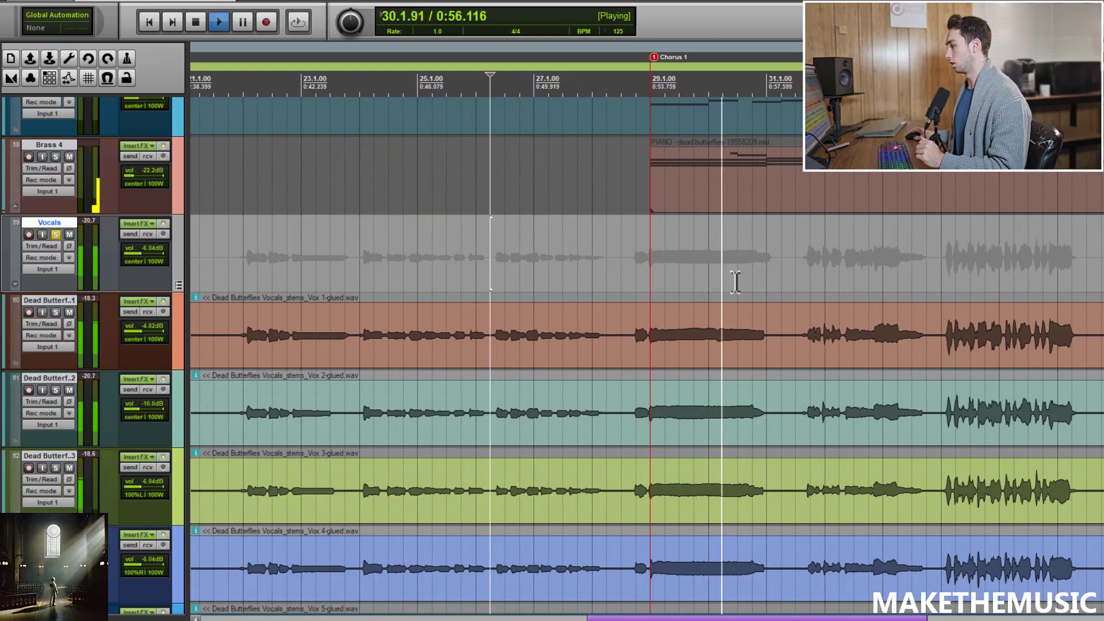
scroll(771, 269, "down", 1)
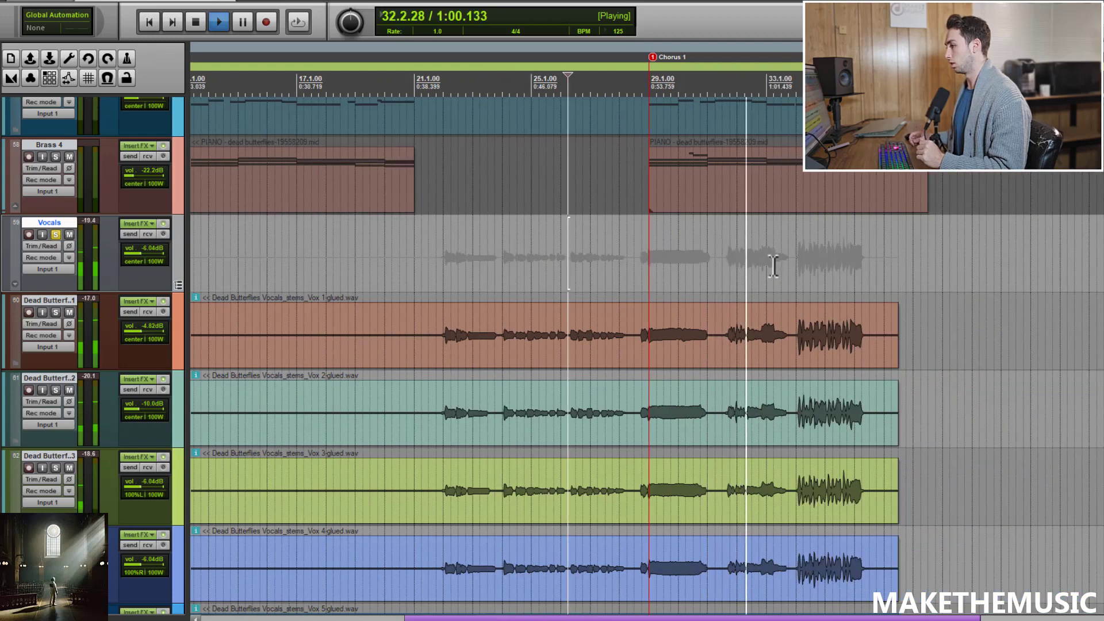
left_click(56, 234)
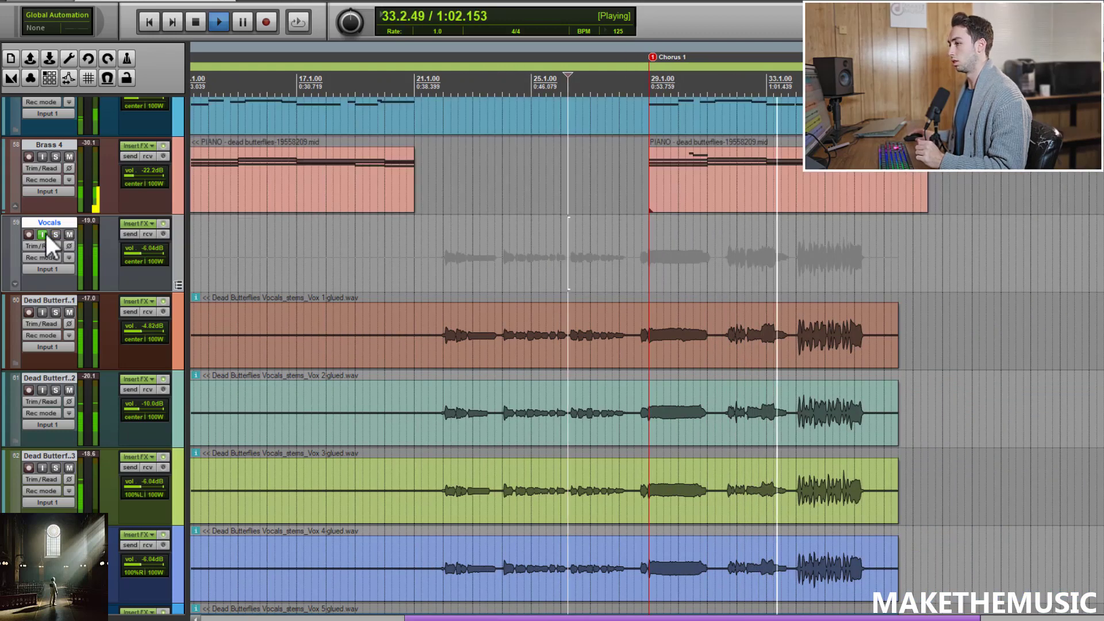
scroll(560, 259, "down", 1)
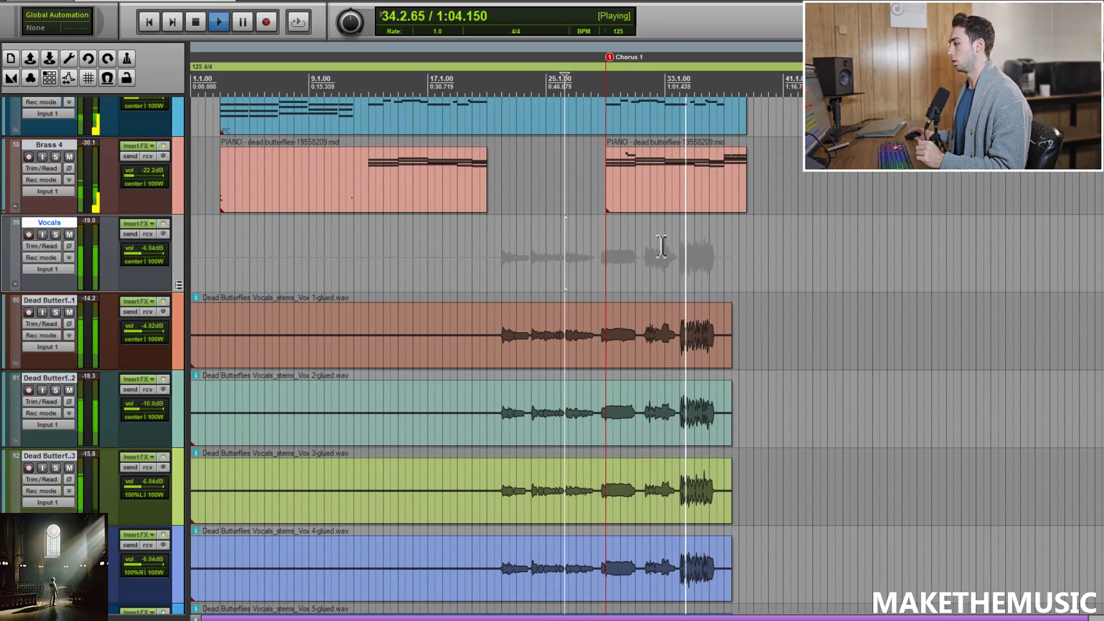
scroll(663, 248, "up", 1)
scroll(680, 241, "down", 1)
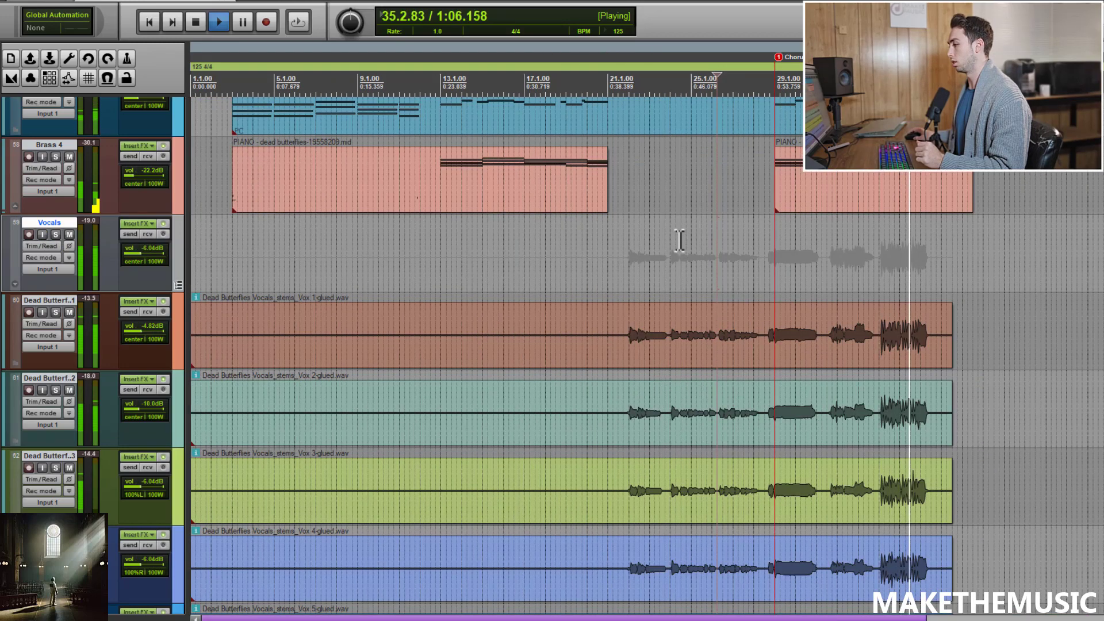